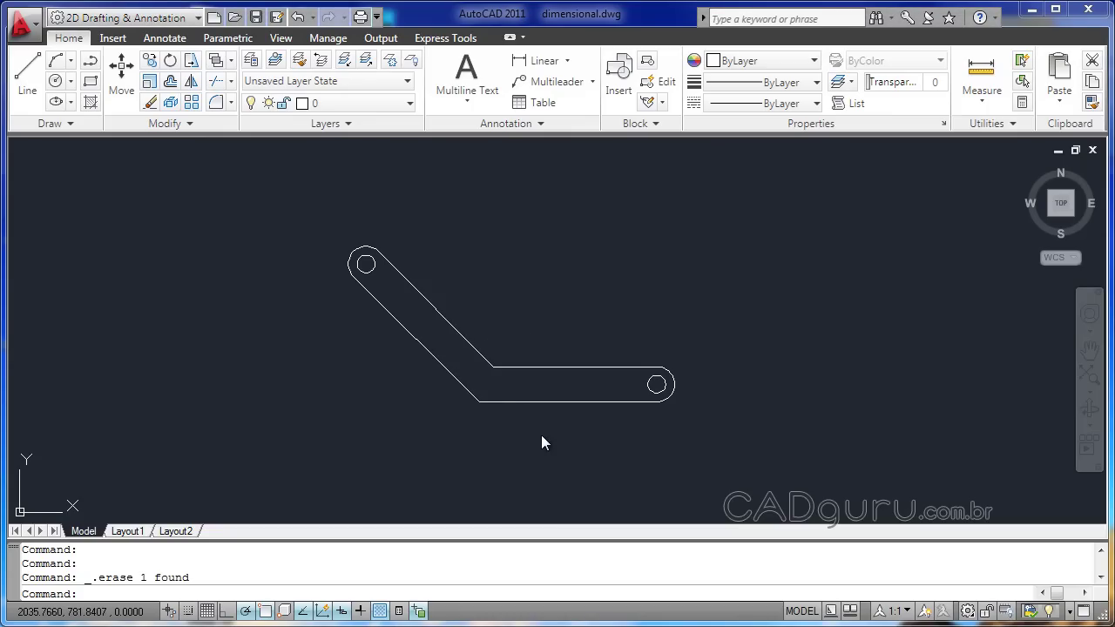
Open the Field dialog from the Data panel of the Insert tab.
left_click(111, 38)
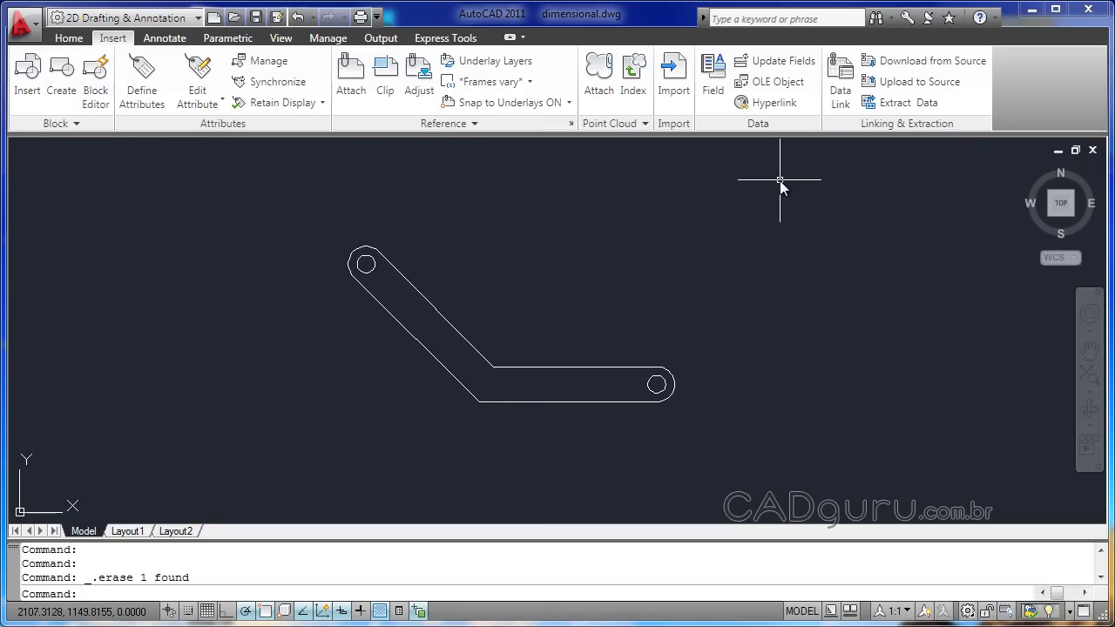
left_click(712, 110)
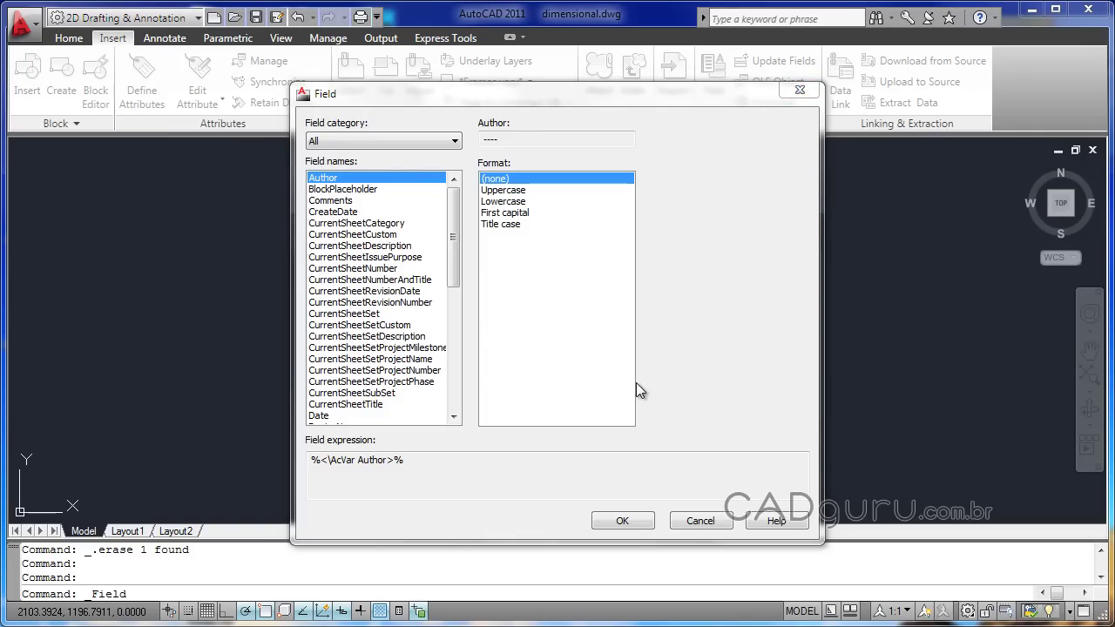
Filter the Field dialog's list to the Date & Time category.
left_click(454, 143)
left_click(444, 142)
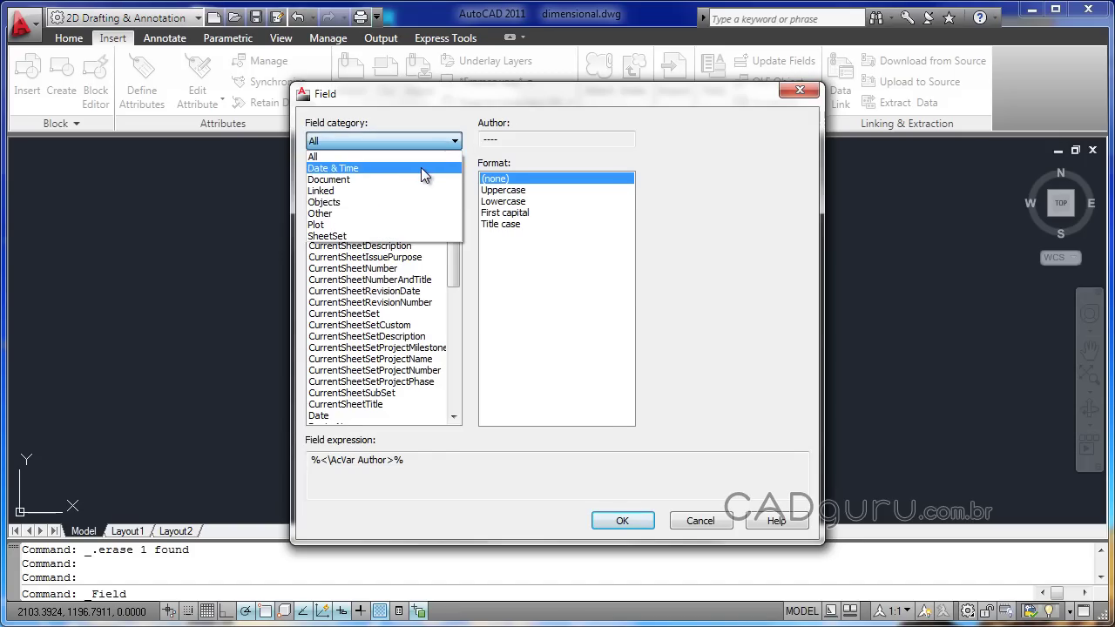
left_click(420, 169)
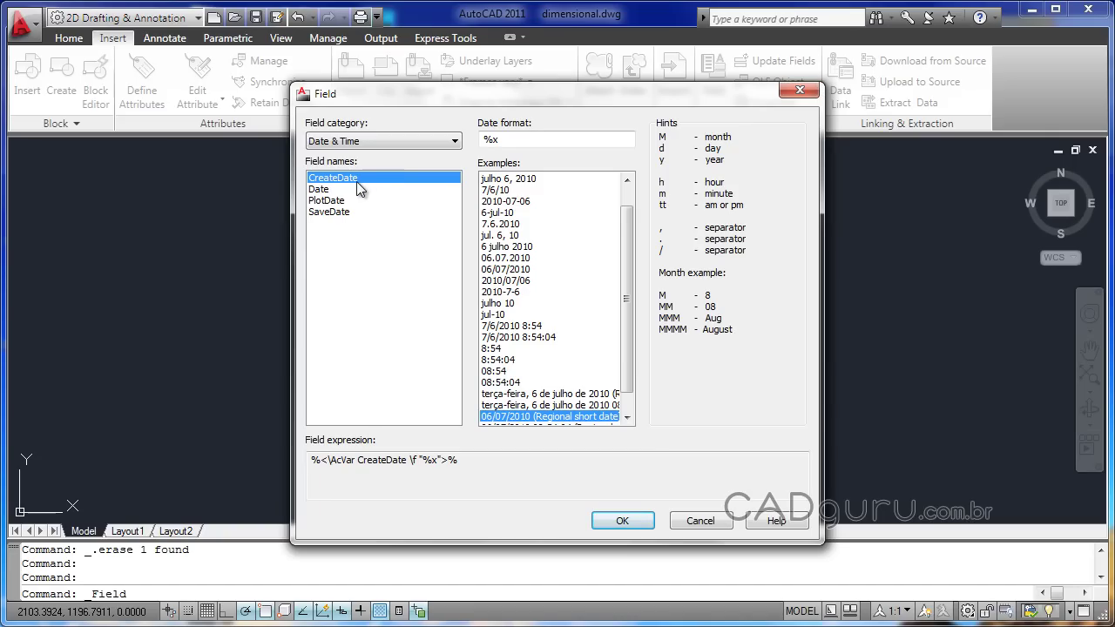
After comparing Date, SaveDate and PlotDate, choose CreateDate in d-MMM-yy format (6-jul-10) and confirm.
left_click(325, 190)
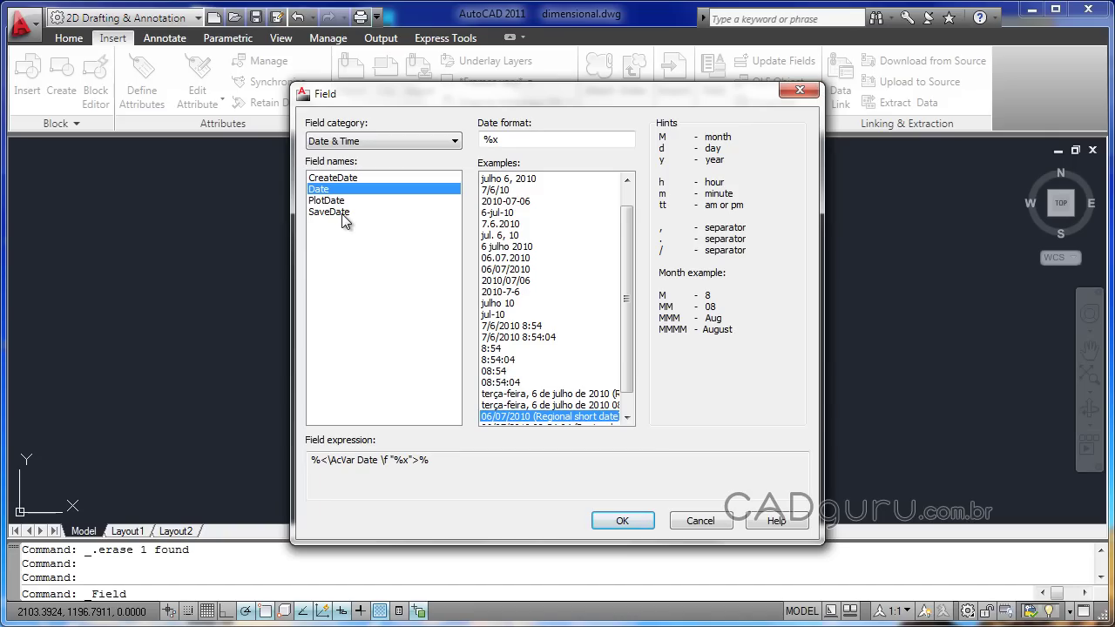
left_click(342, 215)
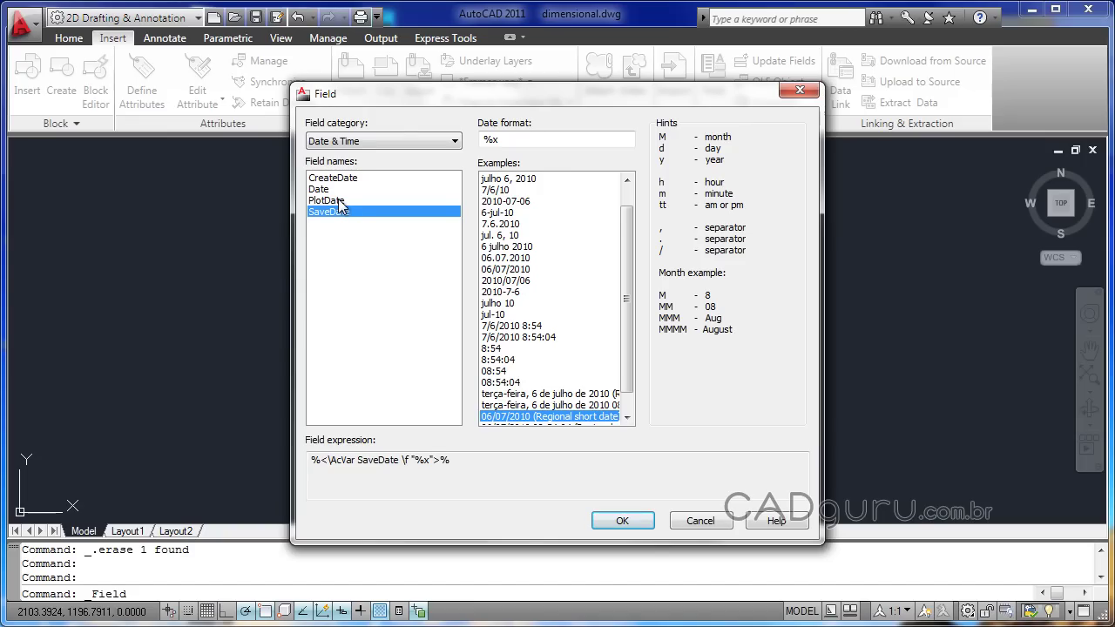
left_click(341, 201)
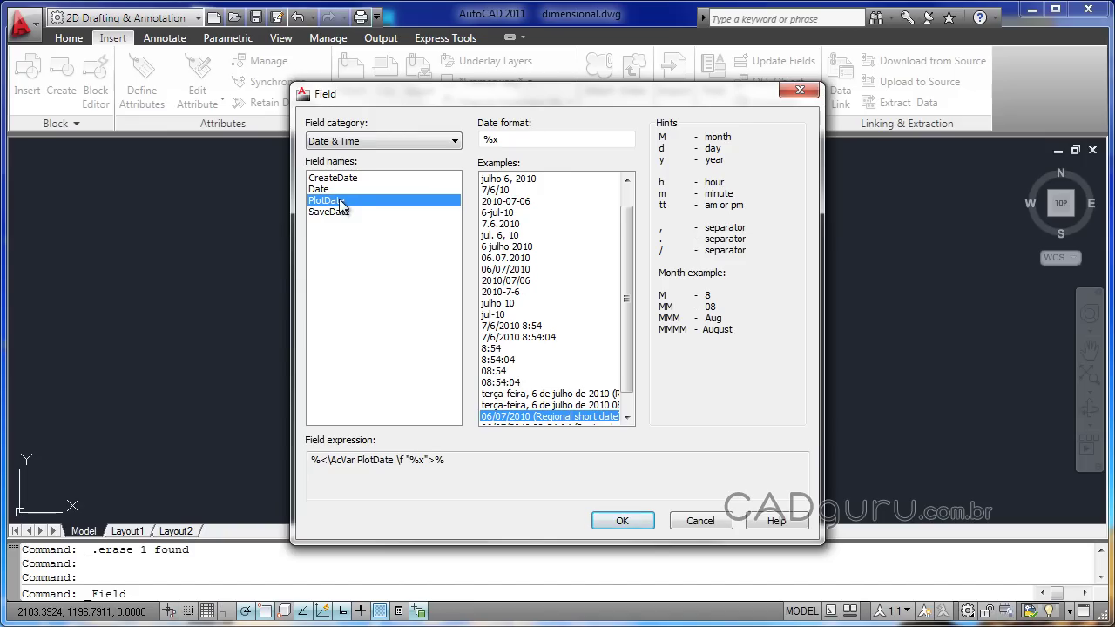
left_click(345, 192)
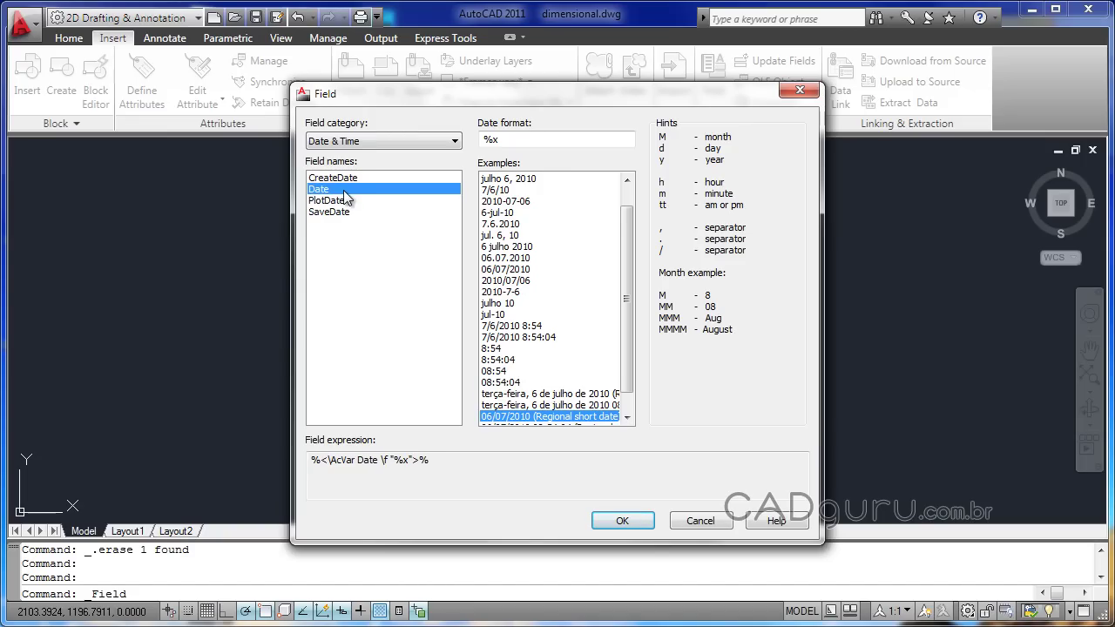
left_click(353, 178)
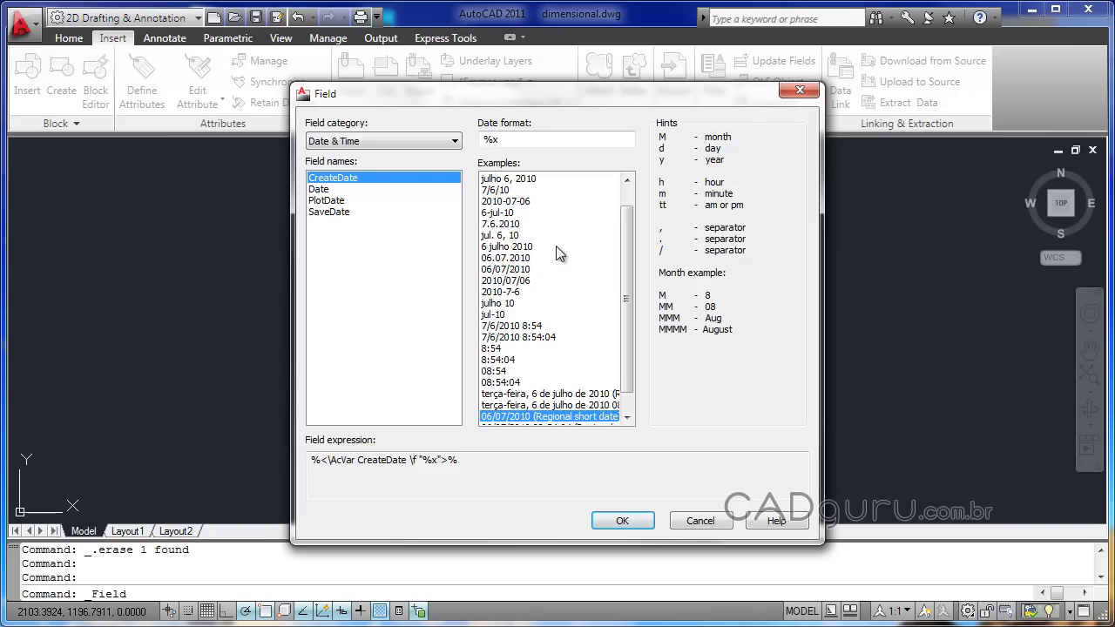
left_click(504, 213)
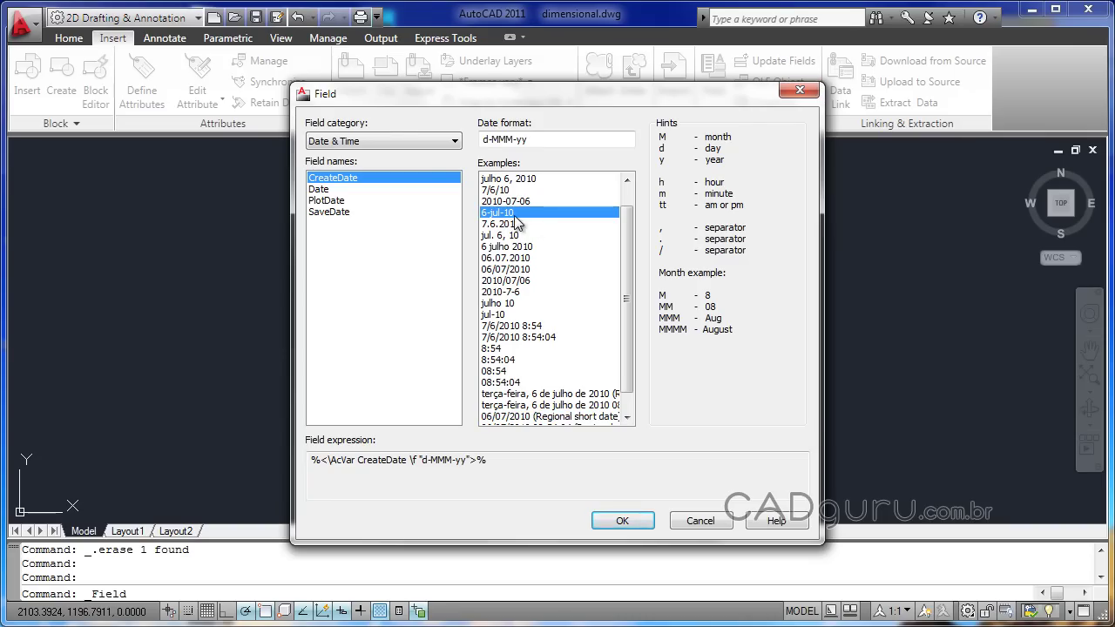
left_click(615, 516)
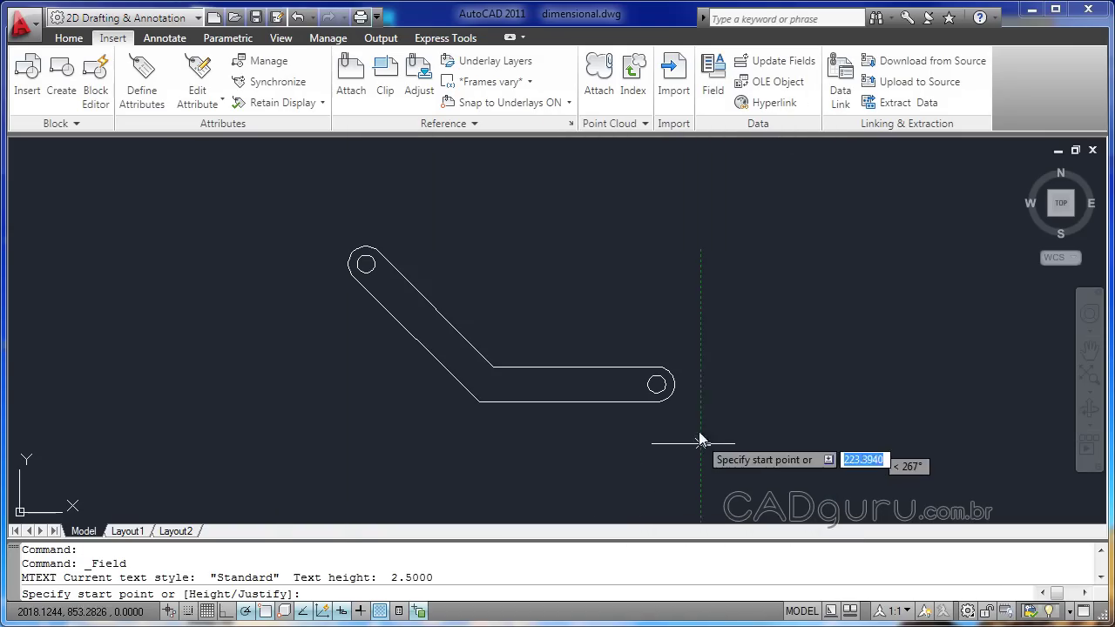
Place the creation-date field below the bent link and zoom in to check it reads 5-jul-10.
left_click(519, 453)
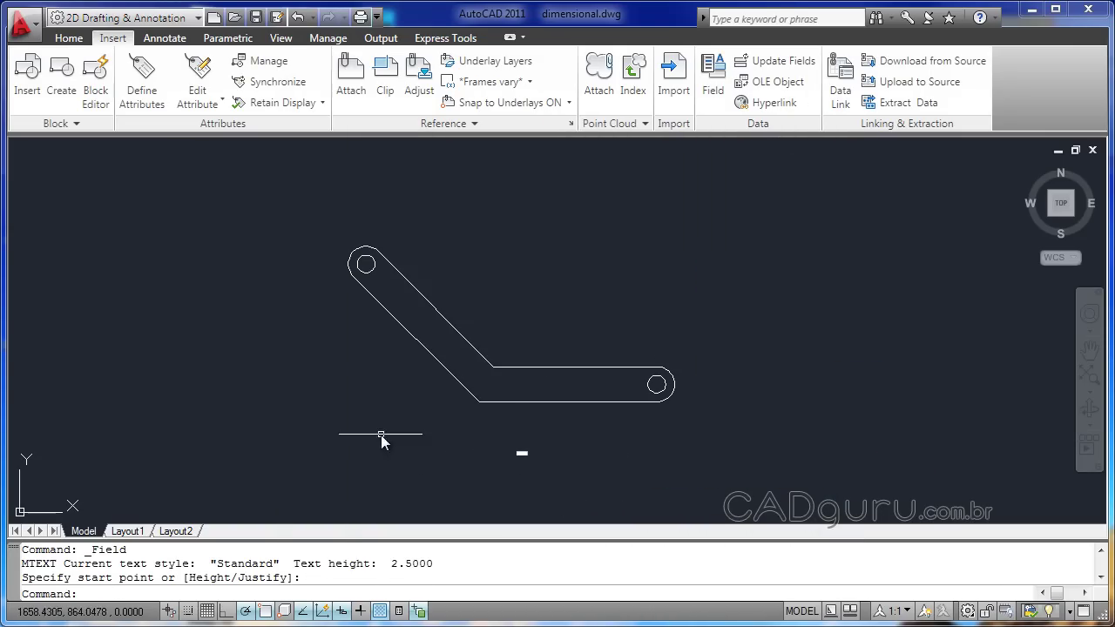
scroll(522, 469, "up", 2)
scroll(524, 444, "up", 2)
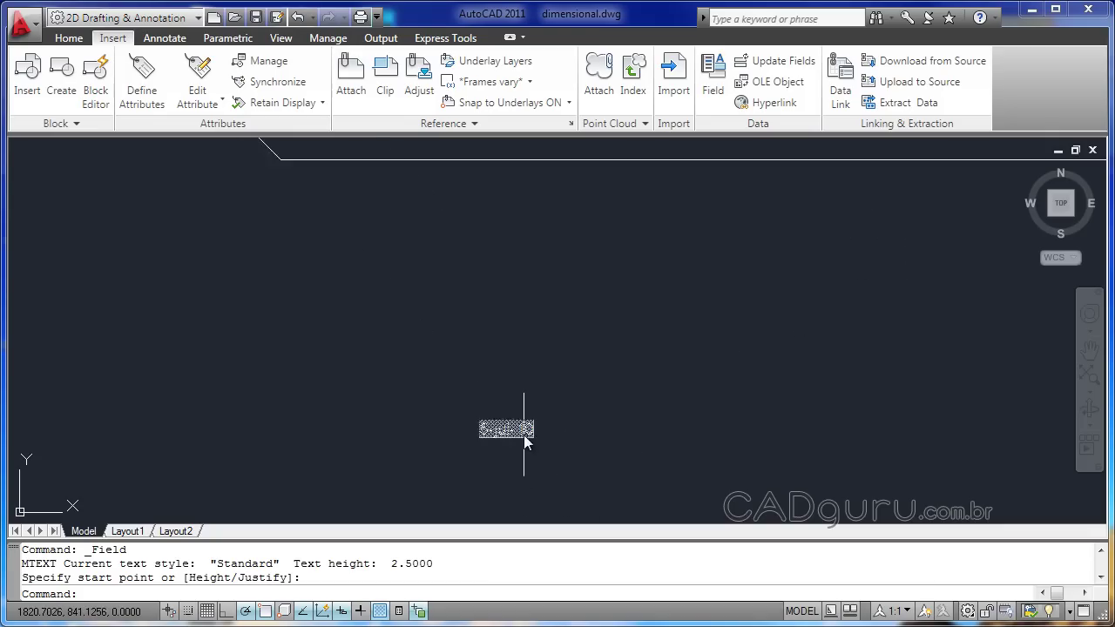
scroll(523, 435, "up", 2)
scroll(520, 432, "up", 2)
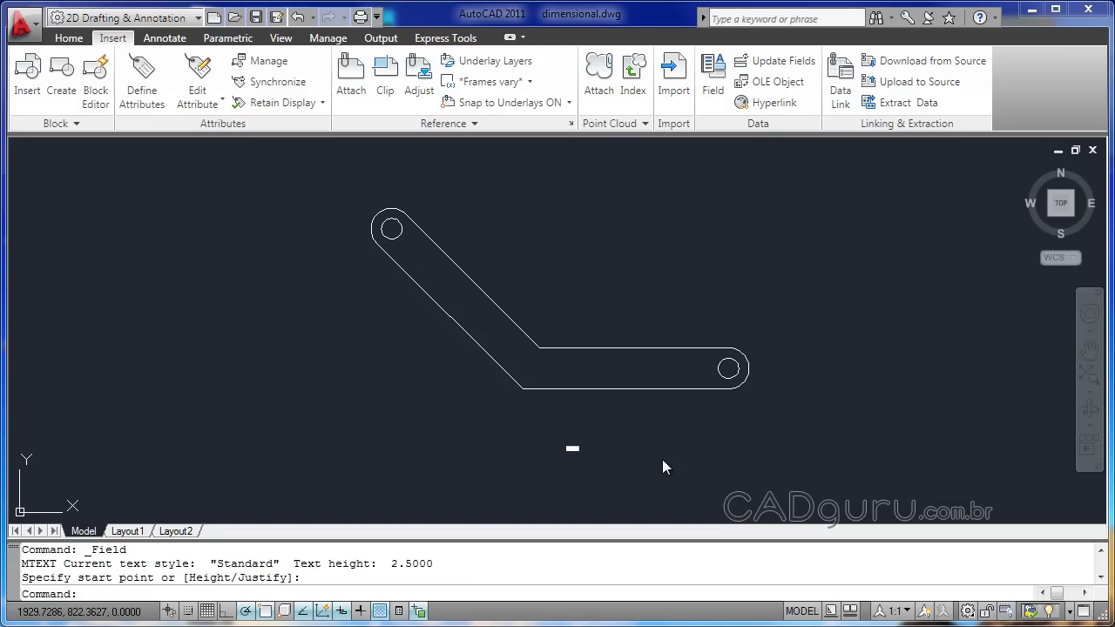
Start a new Object field from the Objects category and return to the drawing to pick its source.
left_click(713, 96)
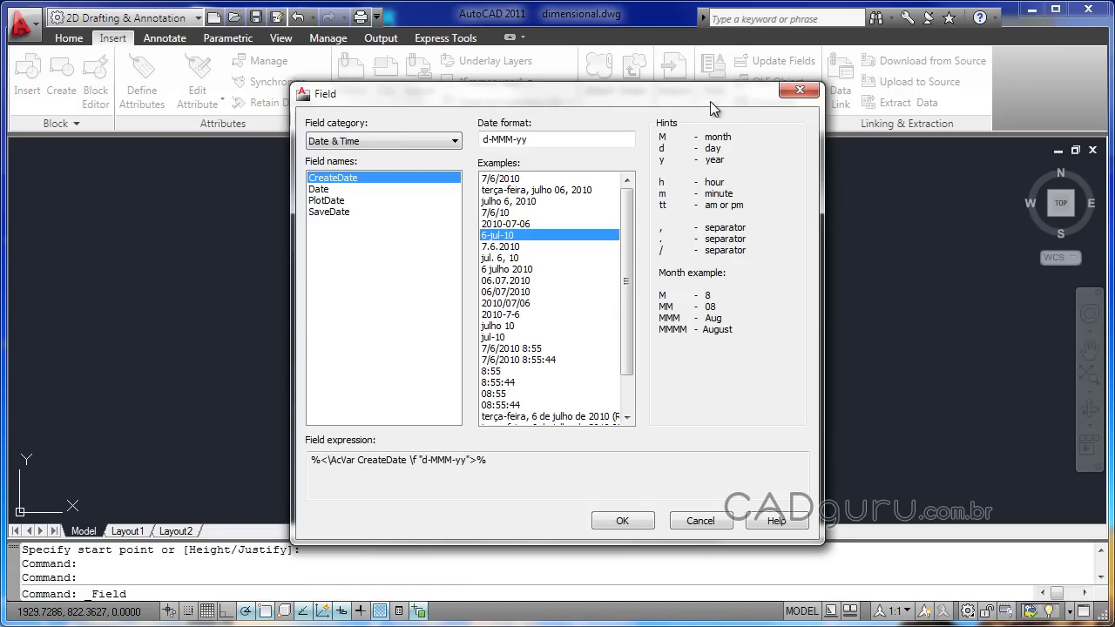
left_click(404, 139)
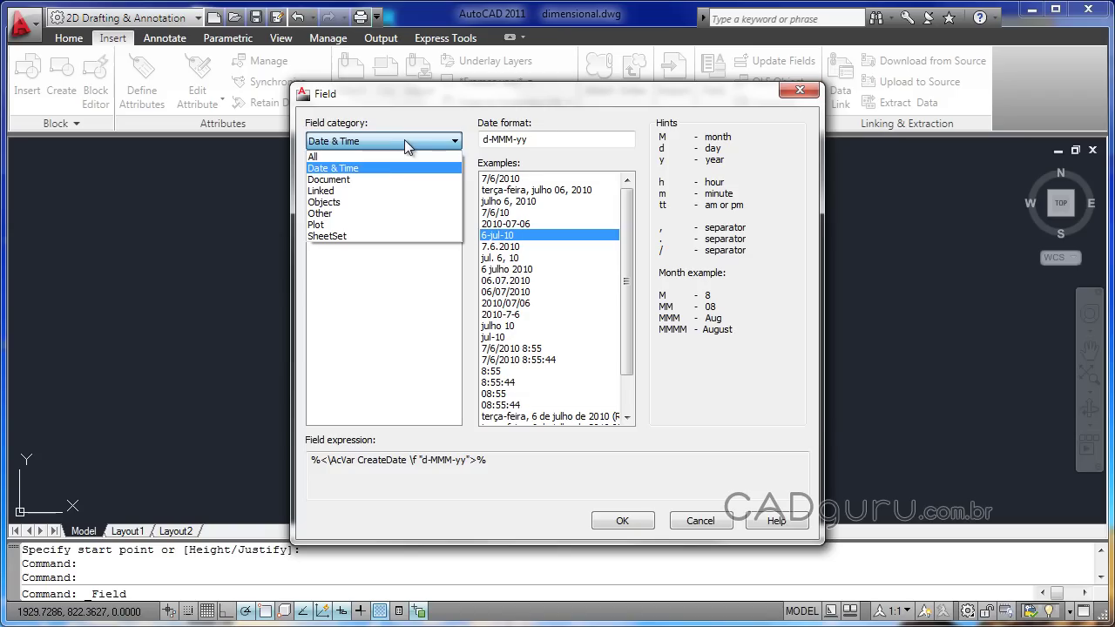
left_click(354, 203)
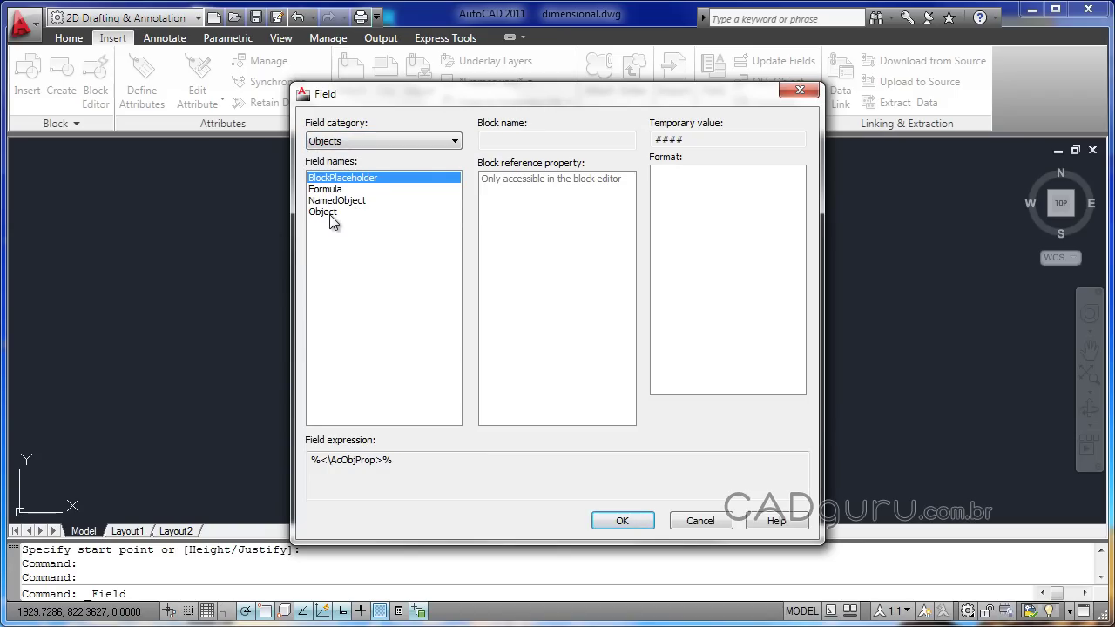
left_click(330, 215)
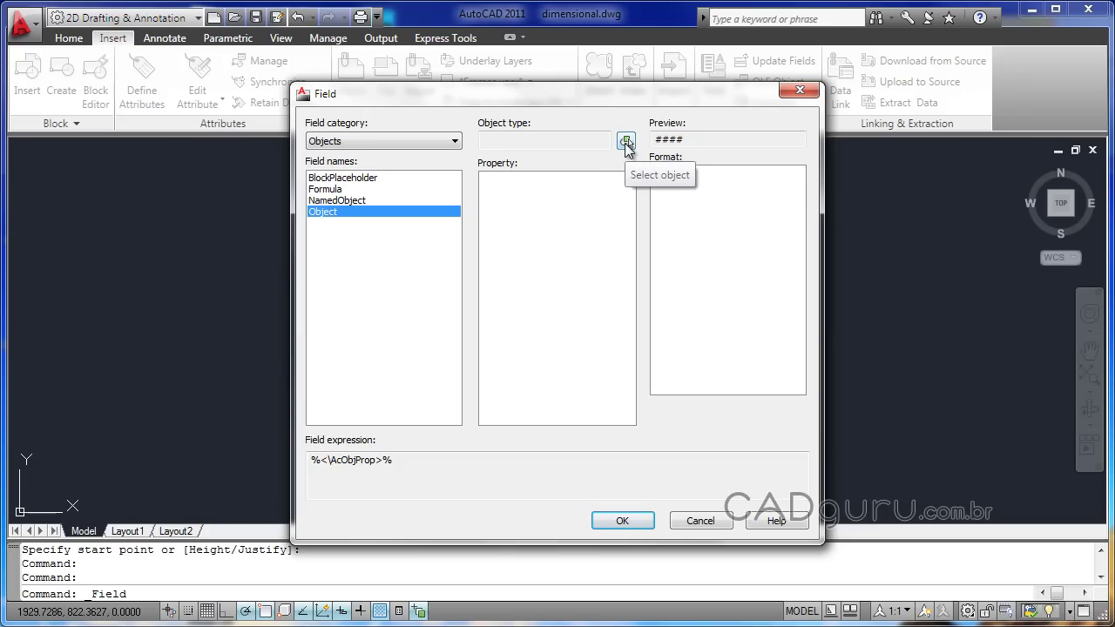
left_click(627, 143)
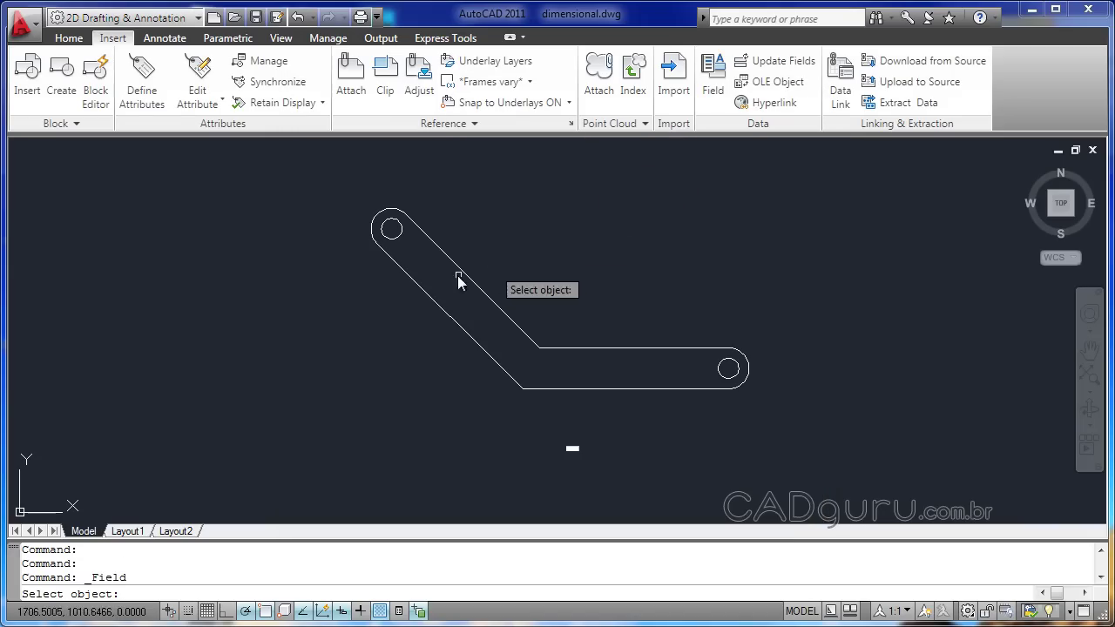
Pick the link's small end circle as the field's source object.
left_click(397, 236)
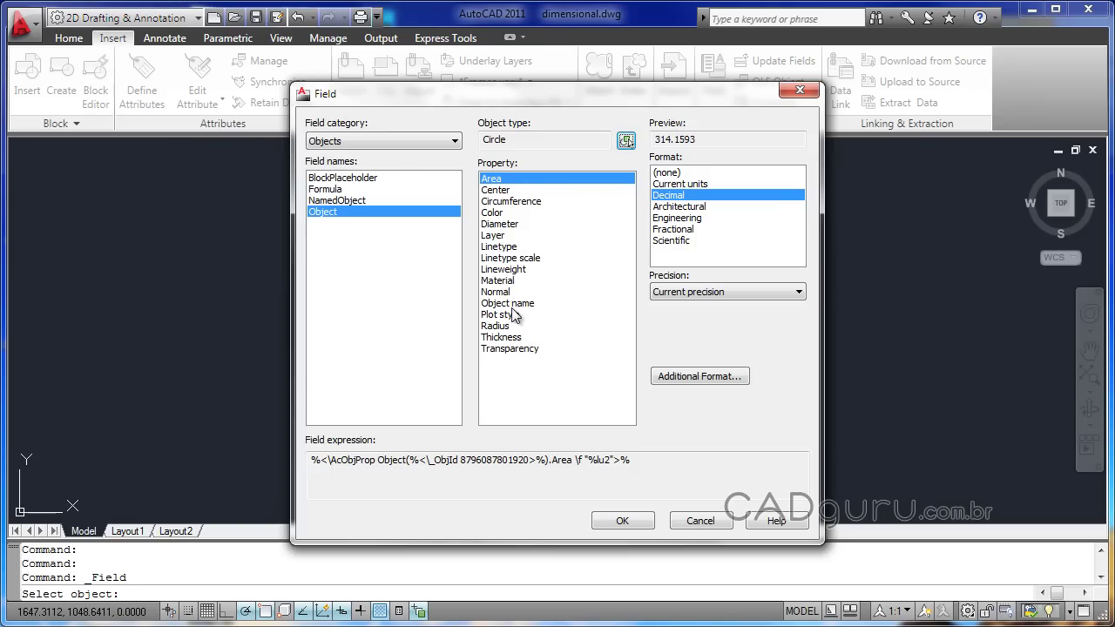
Show the circle's Diameter in Decimal format with 0.00 precision, previewing 20.00, and open Additional Format.
left_click(520, 223)
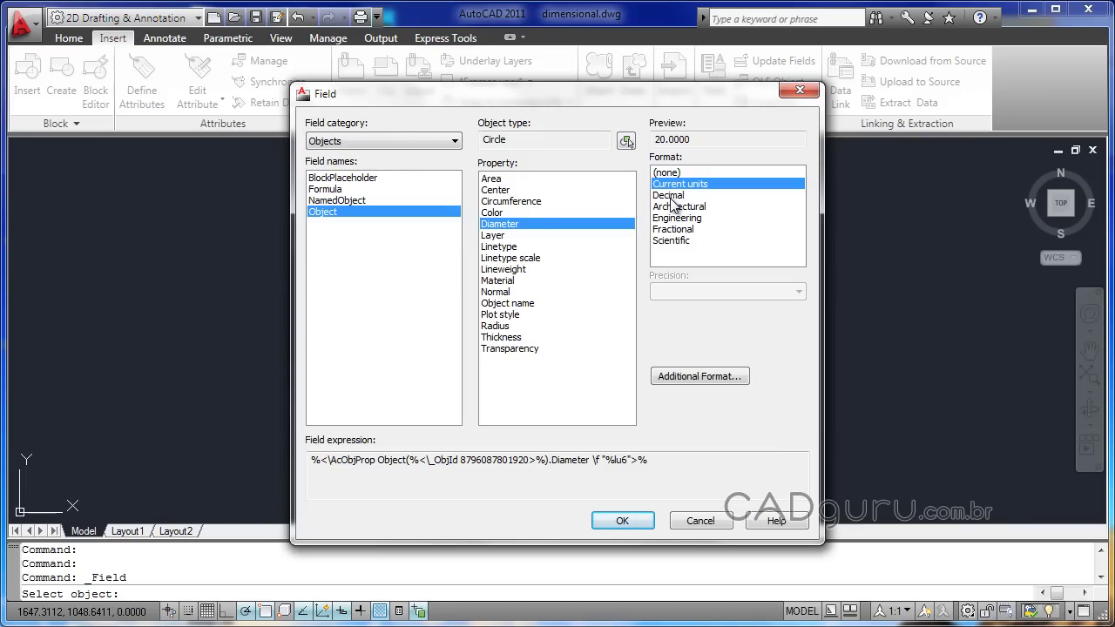
left_click(671, 197)
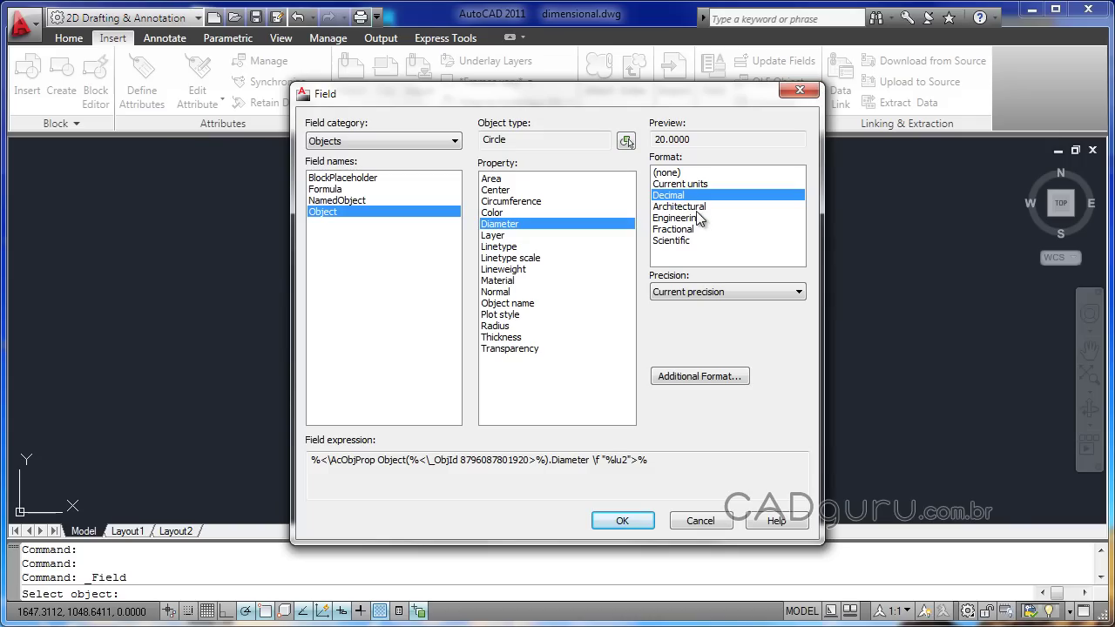
left_click(701, 208)
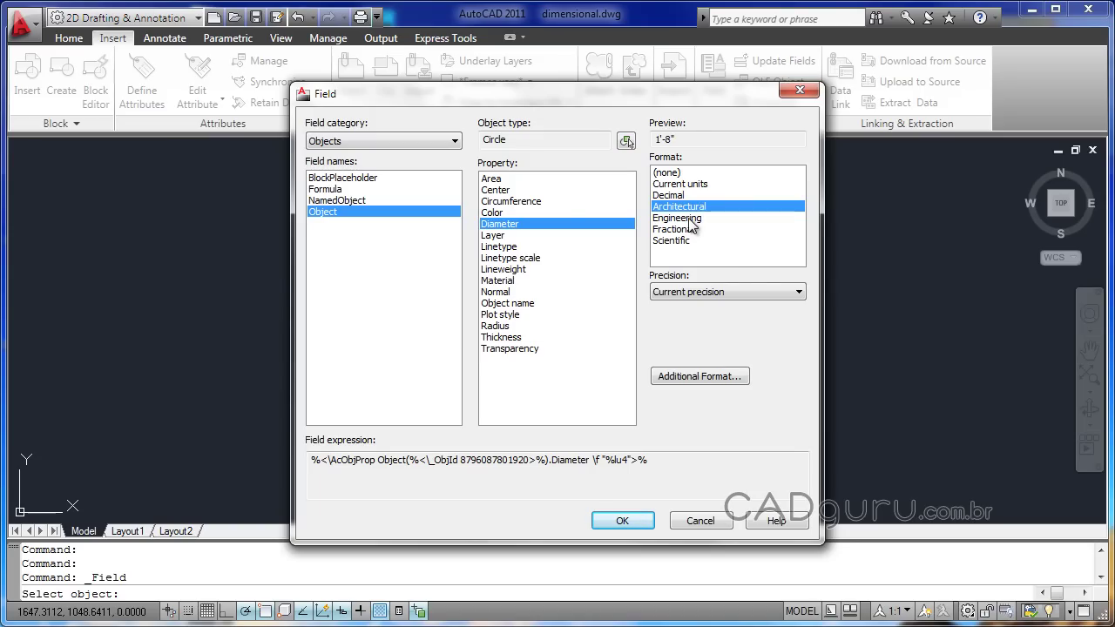
left_click(691, 222)
left_click(691, 231)
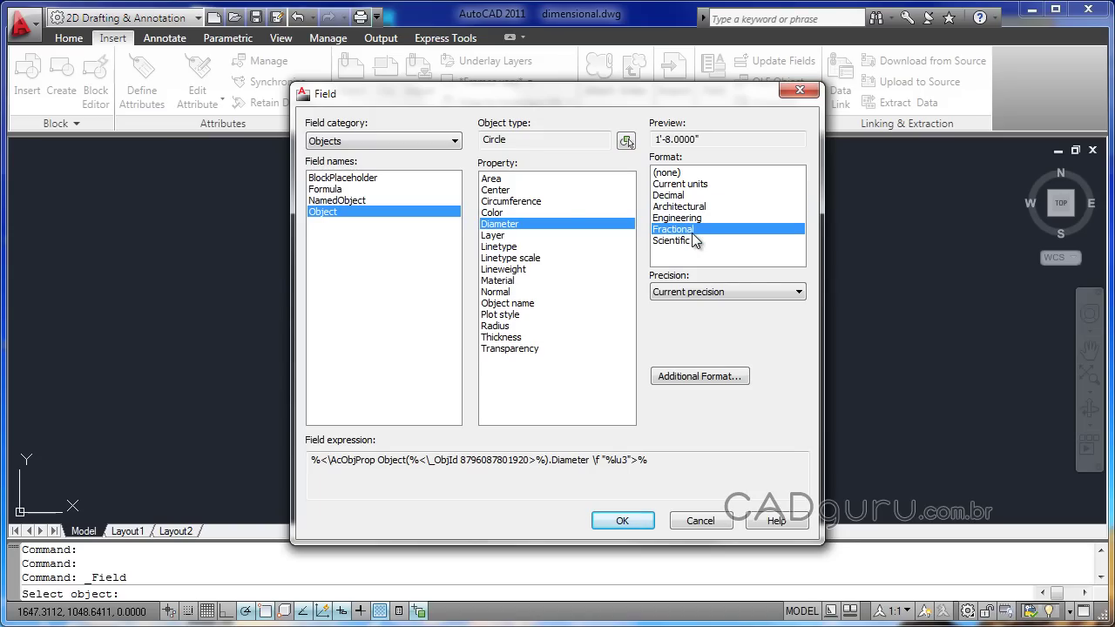
left_click(685, 240)
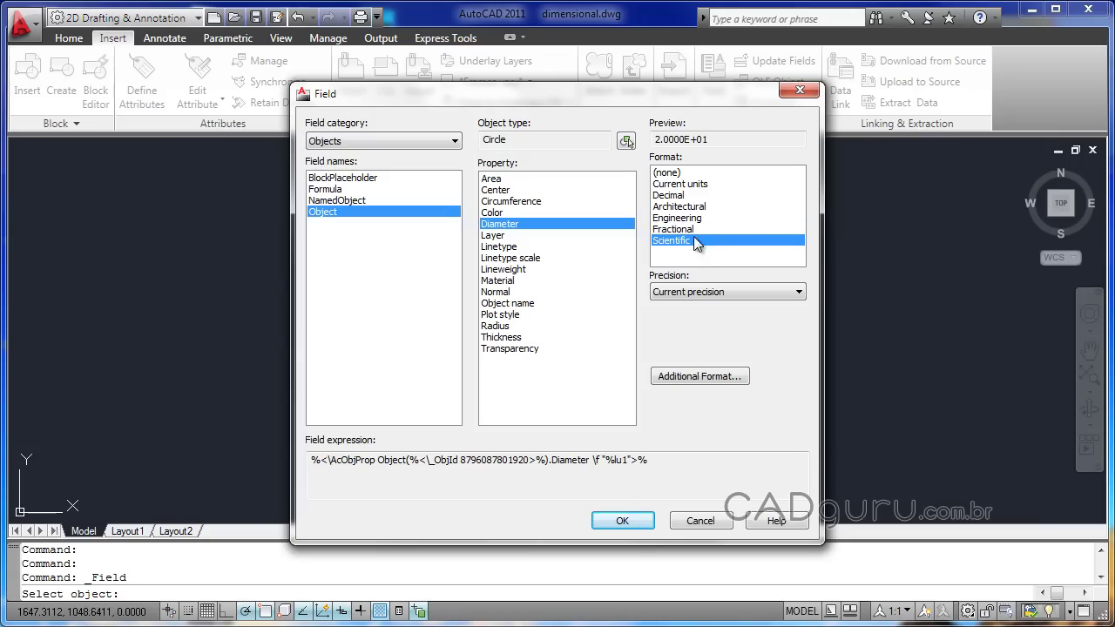
left_click(669, 196)
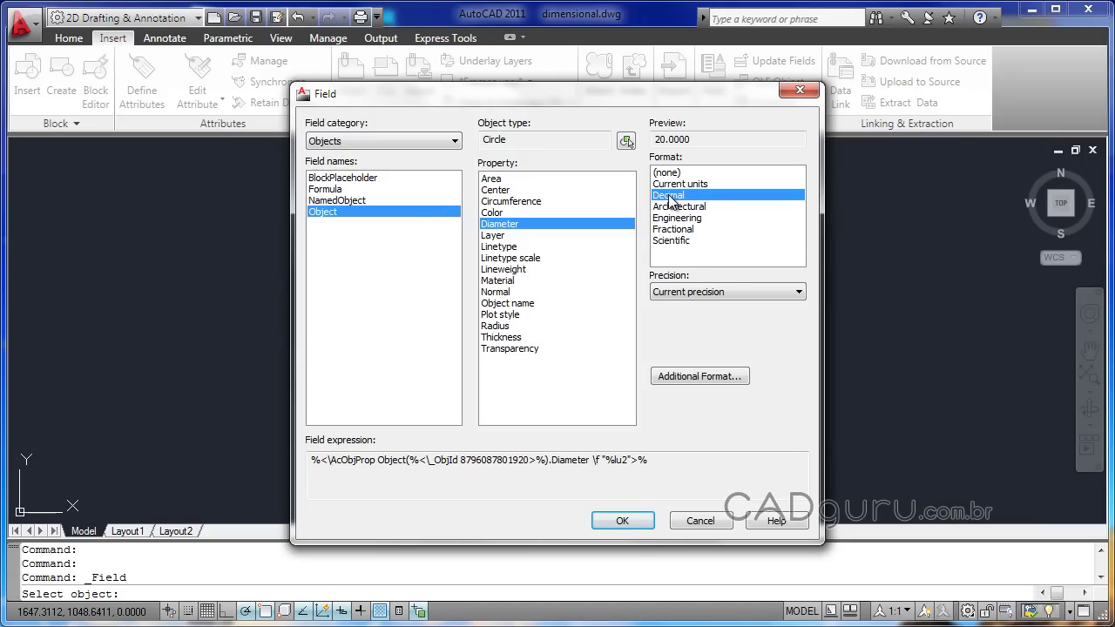
left_click(716, 291)
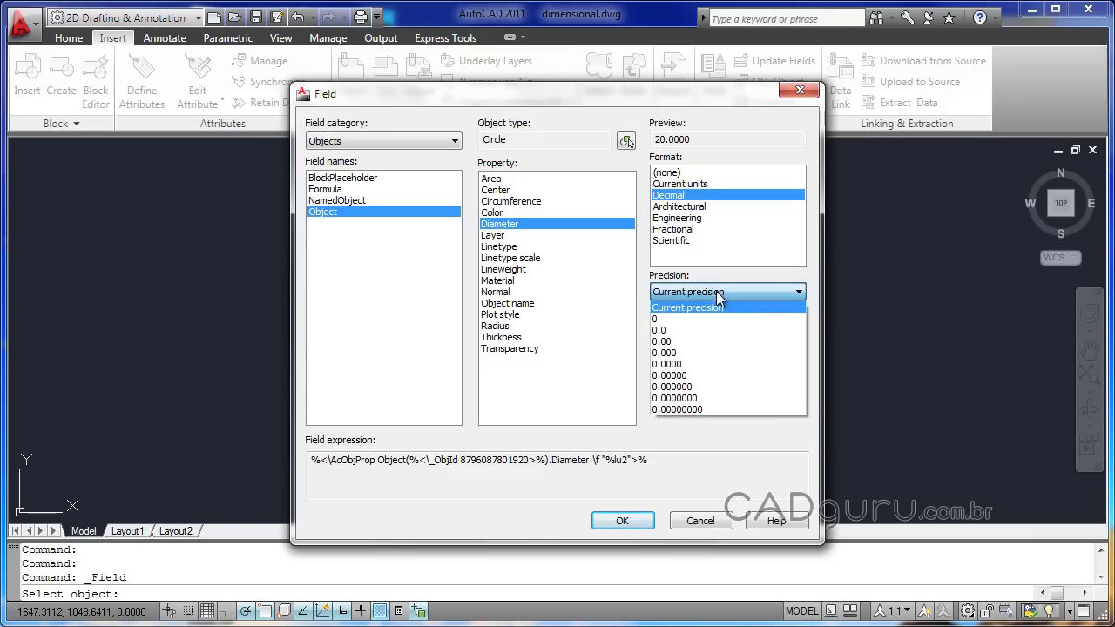
left_click(707, 341)
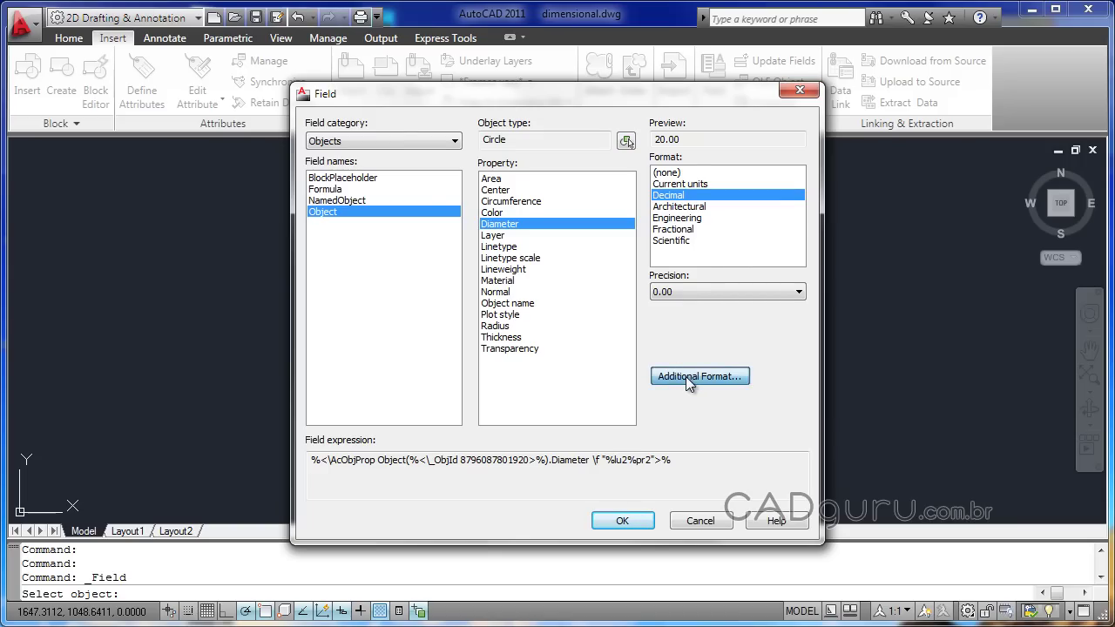
left_click(686, 376)
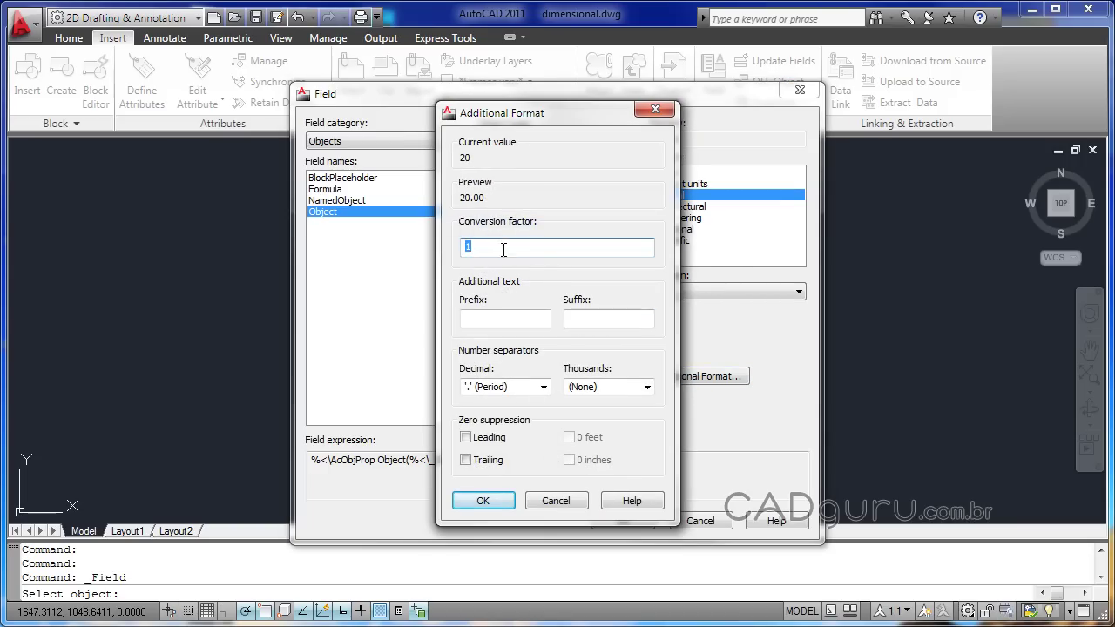
Use a comma decimal separator, period thousands separator and 'mm' suffix so the field reads 20,00mm.
left_click(543, 388)
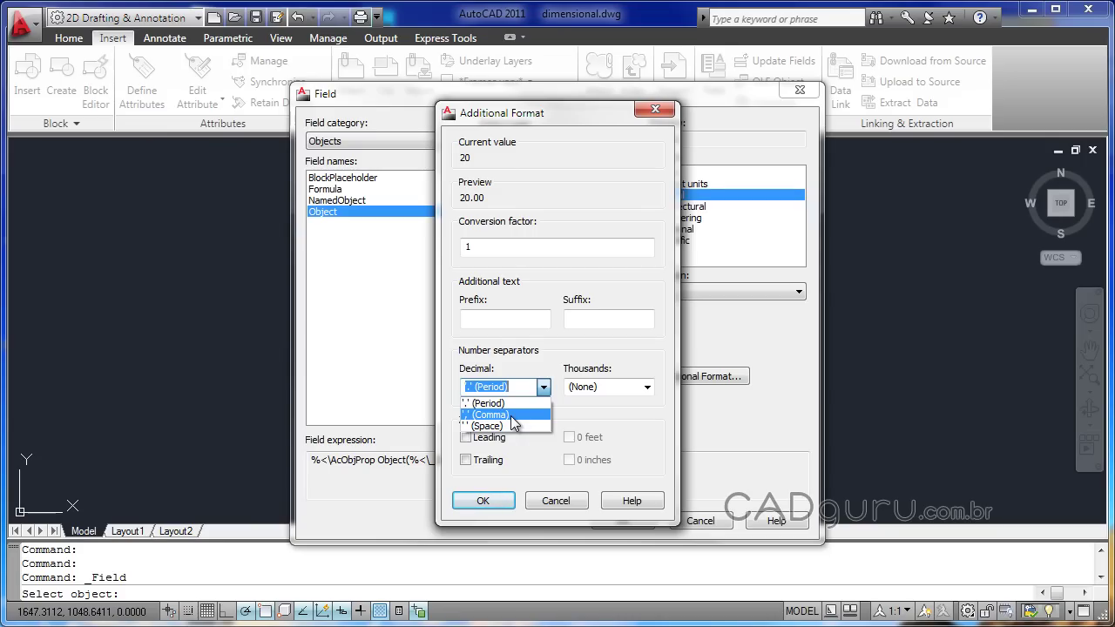
left_click(512, 416)
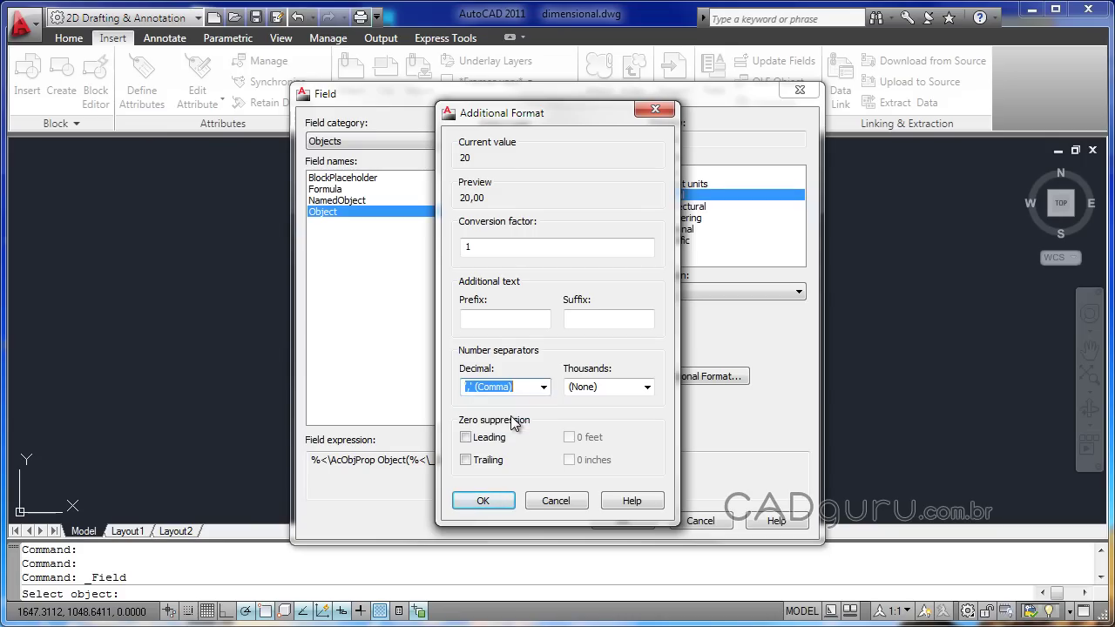
left_click(647, 389)
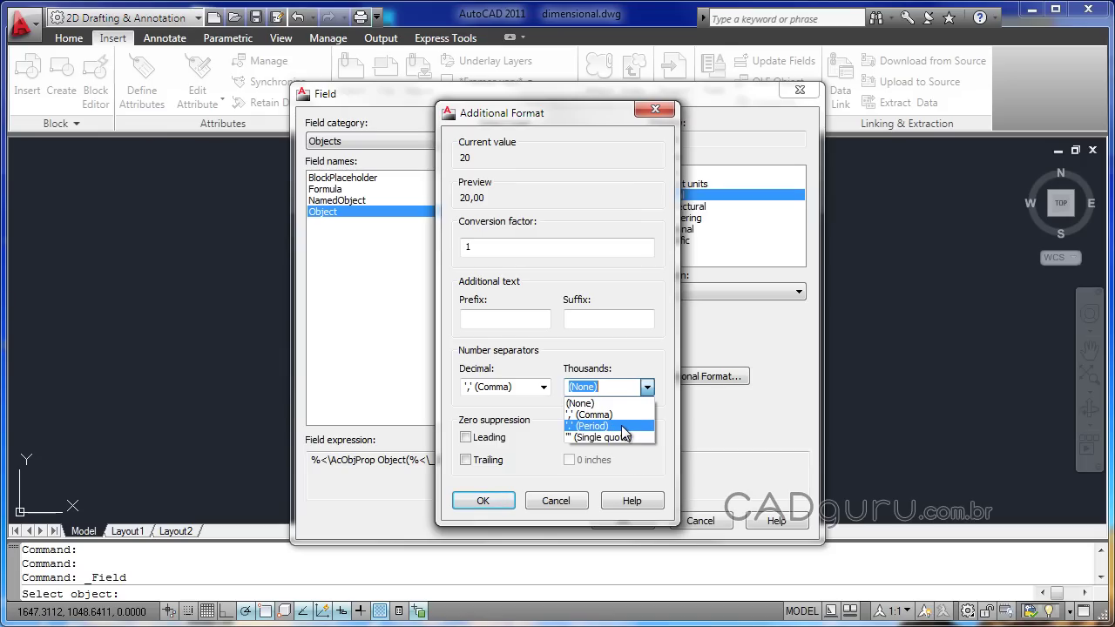
left_click(622, 427)
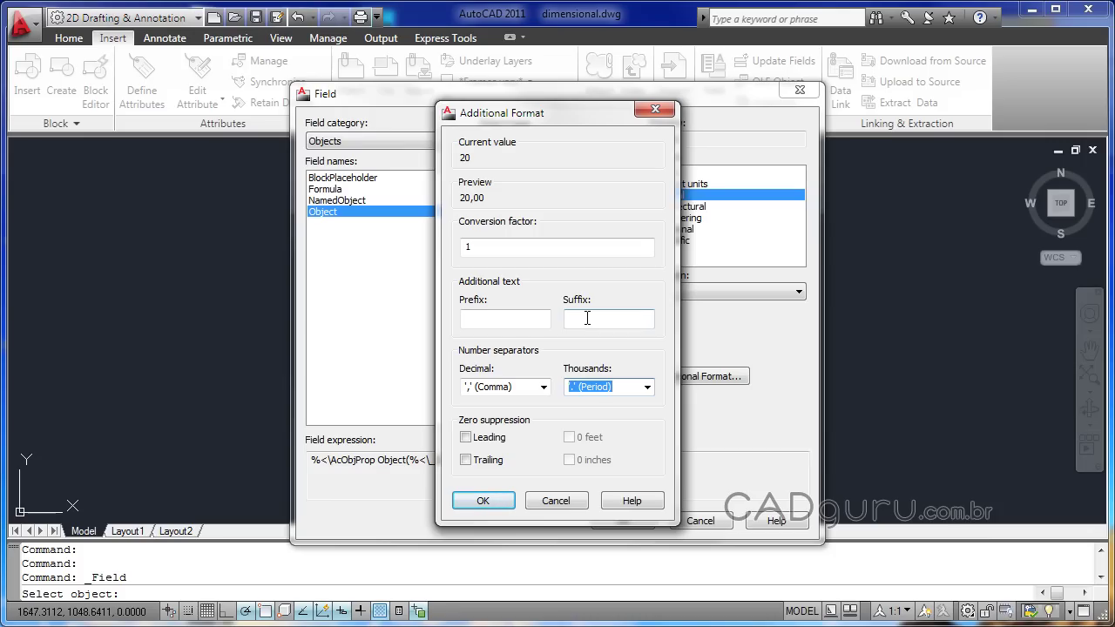
left_click(587, 318)
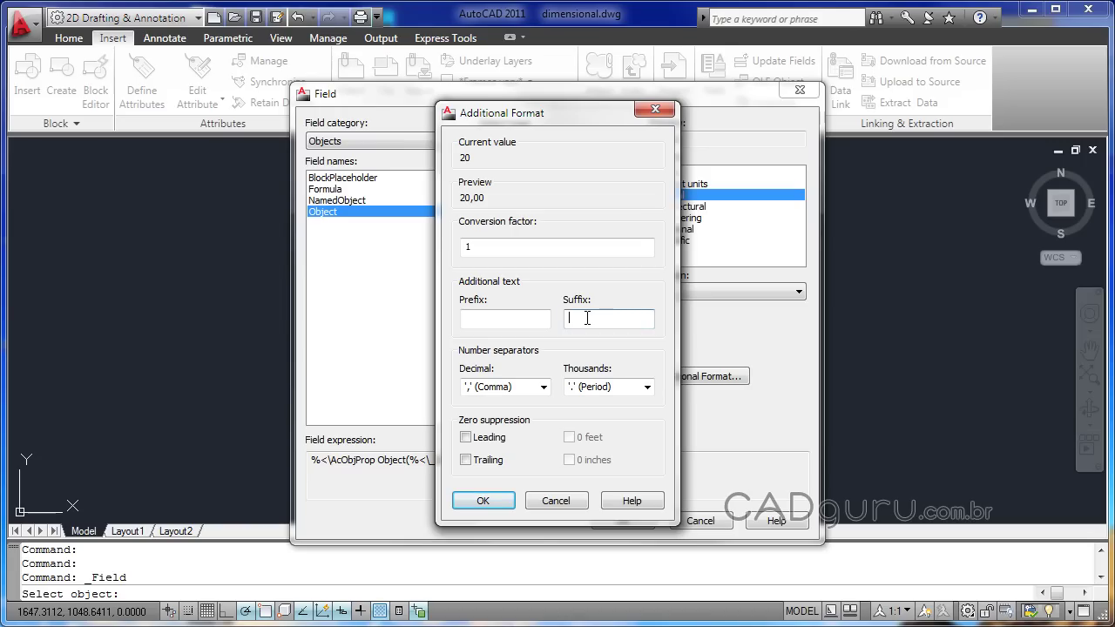
type("m")
type("m")
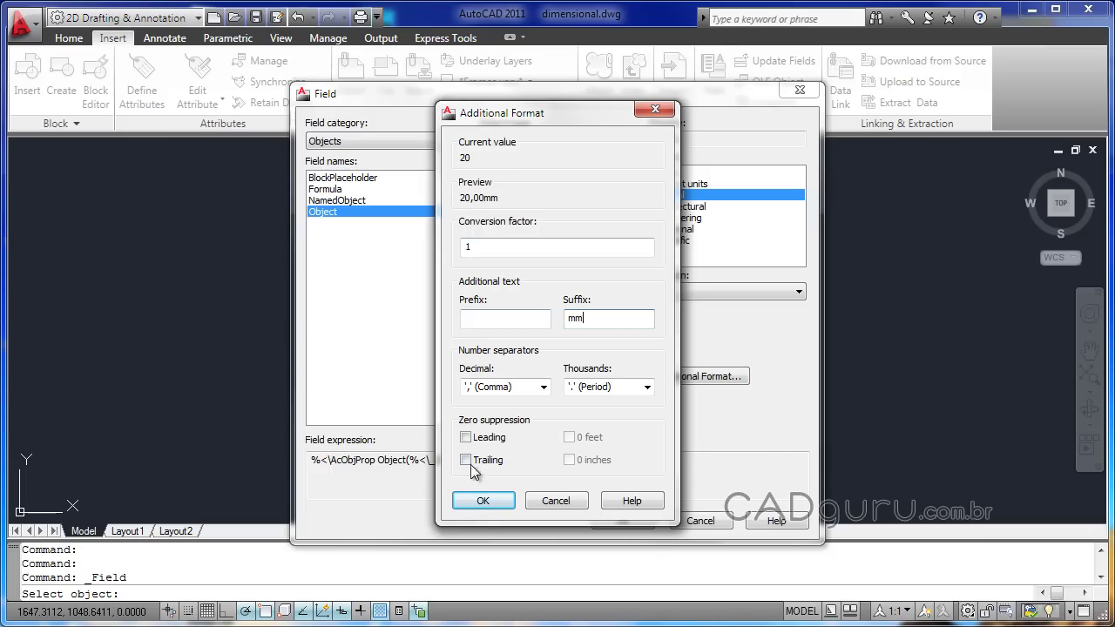
left_click(480, 502)
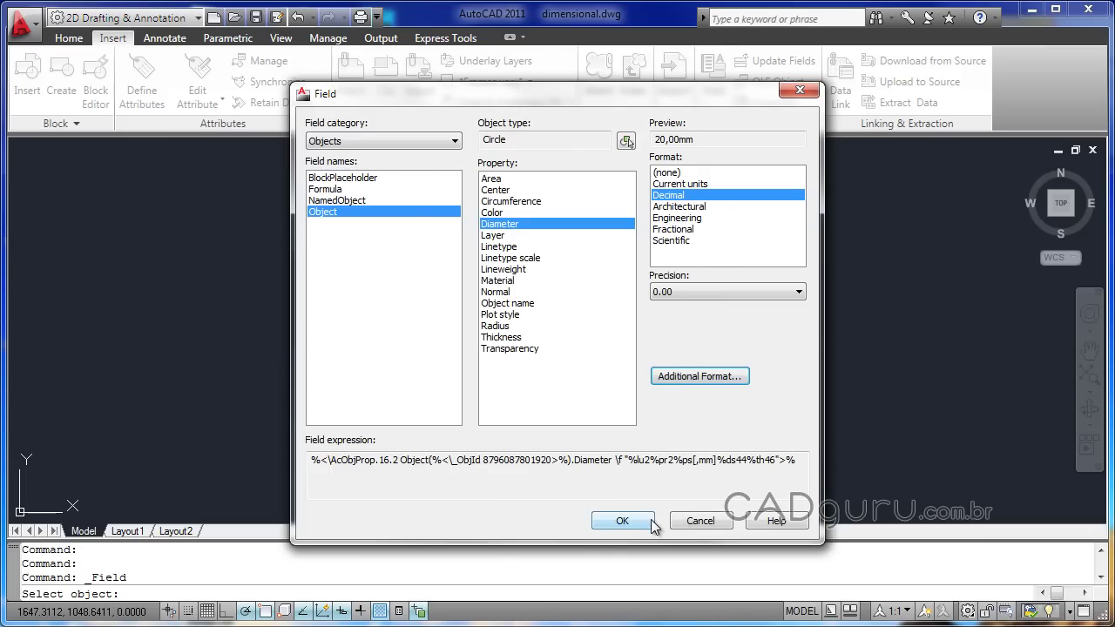
Place the 20,00mm diameter field beside the link, zoom to check it, then erase it.
left_click(621, 521)
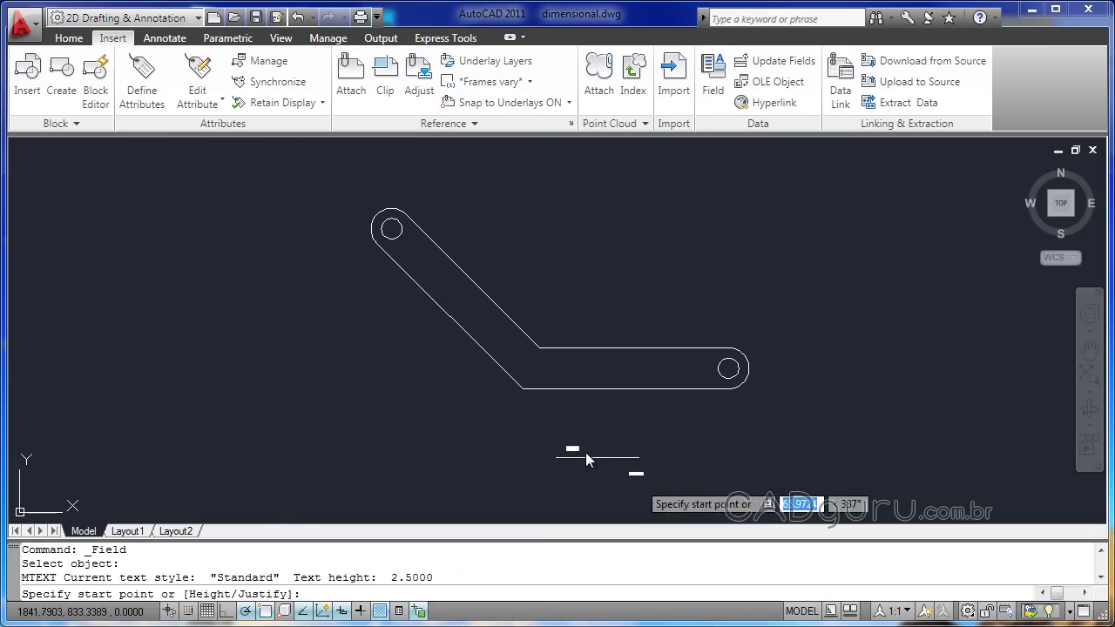
left_click(333, 256)
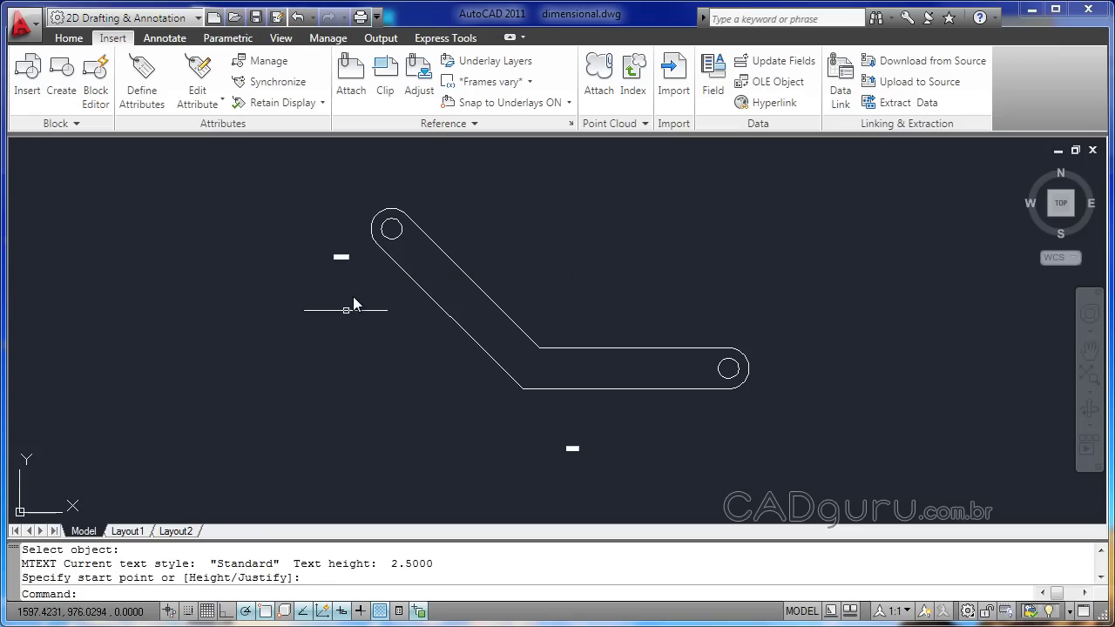
scroll(329, 237, "up", 4)
scroll(351, 277, "up", 5)
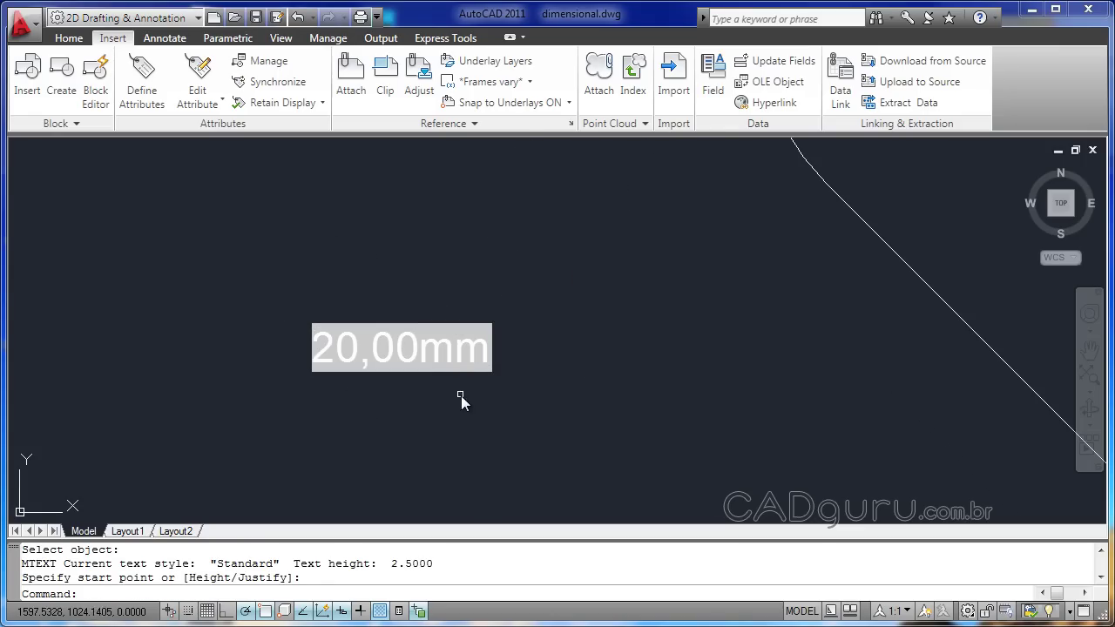
scroll(510, 408, "down", 2)
scroll(510, 408, "down", 2)
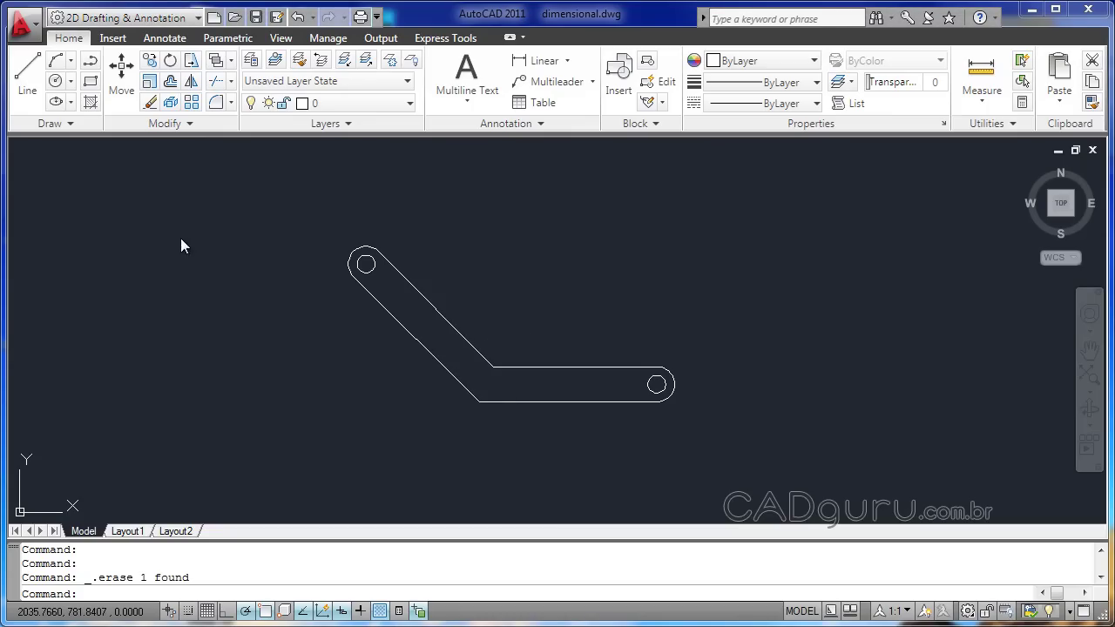
left_click(111, 40)
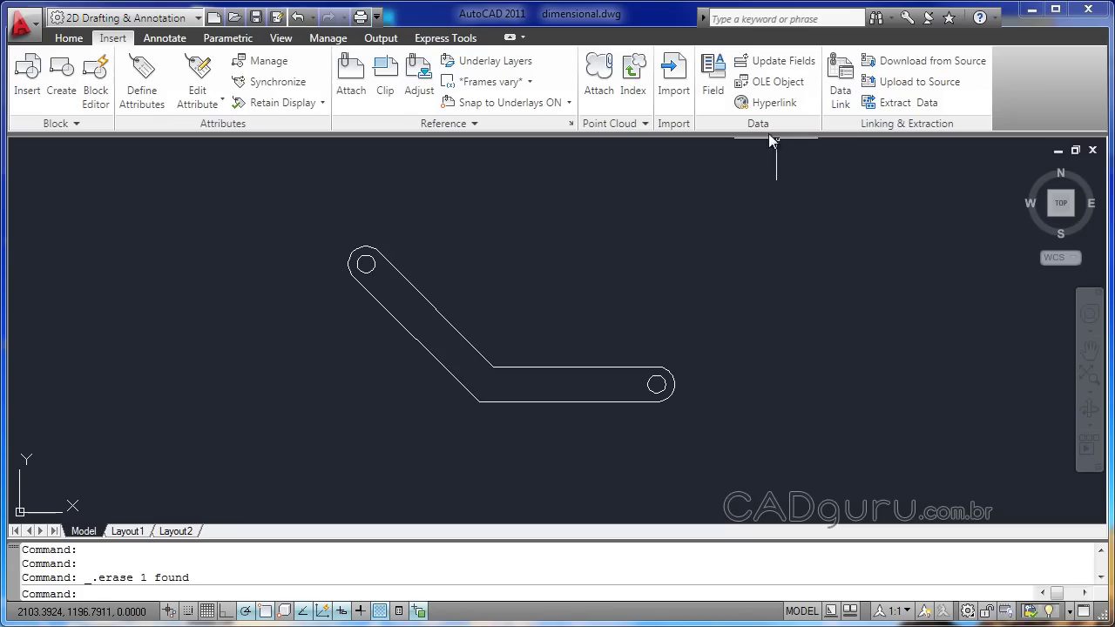
Open the Field dialog again from the Insert tab's Data panel.
left_click(710, 109)
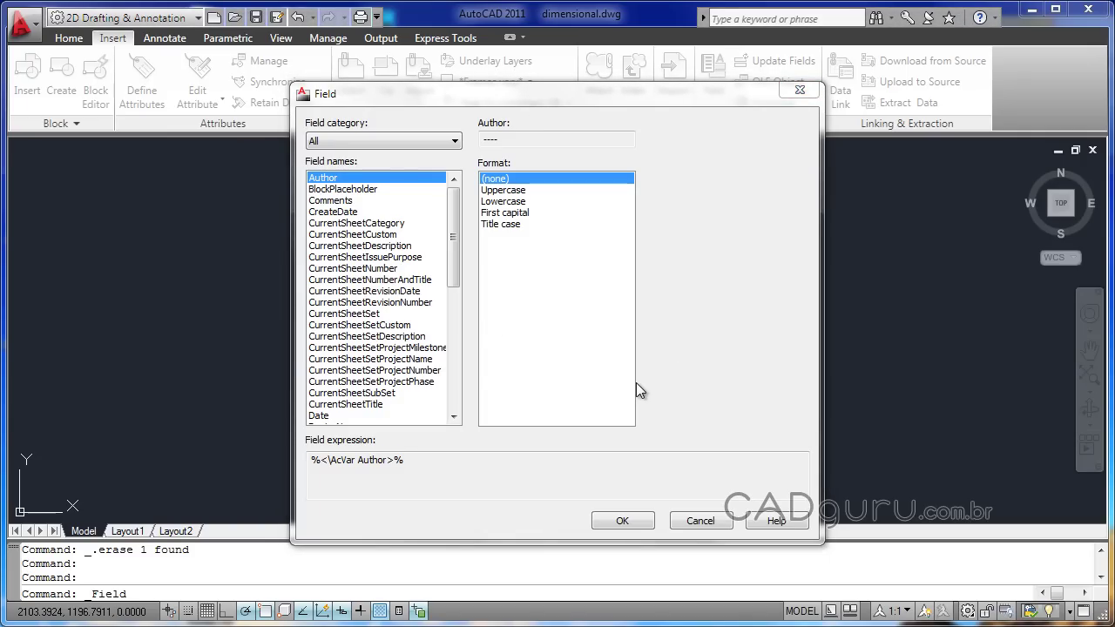
Filter the Field dialog's field category list to Date & Time.
left_click(454, 144)
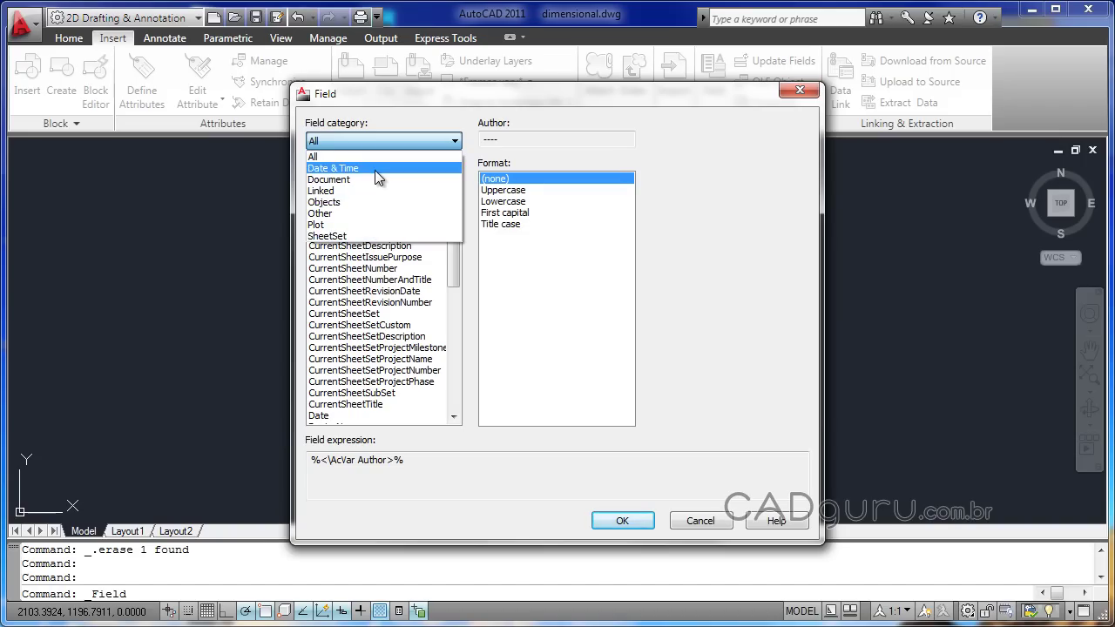
left_click(374, 170)
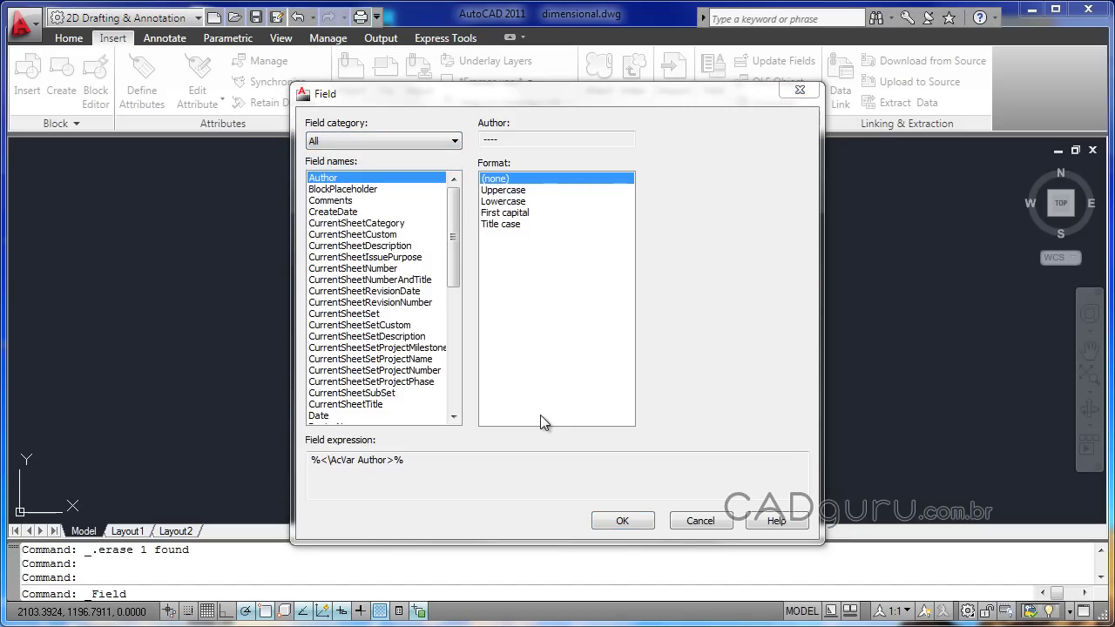
left_click(441, 144)
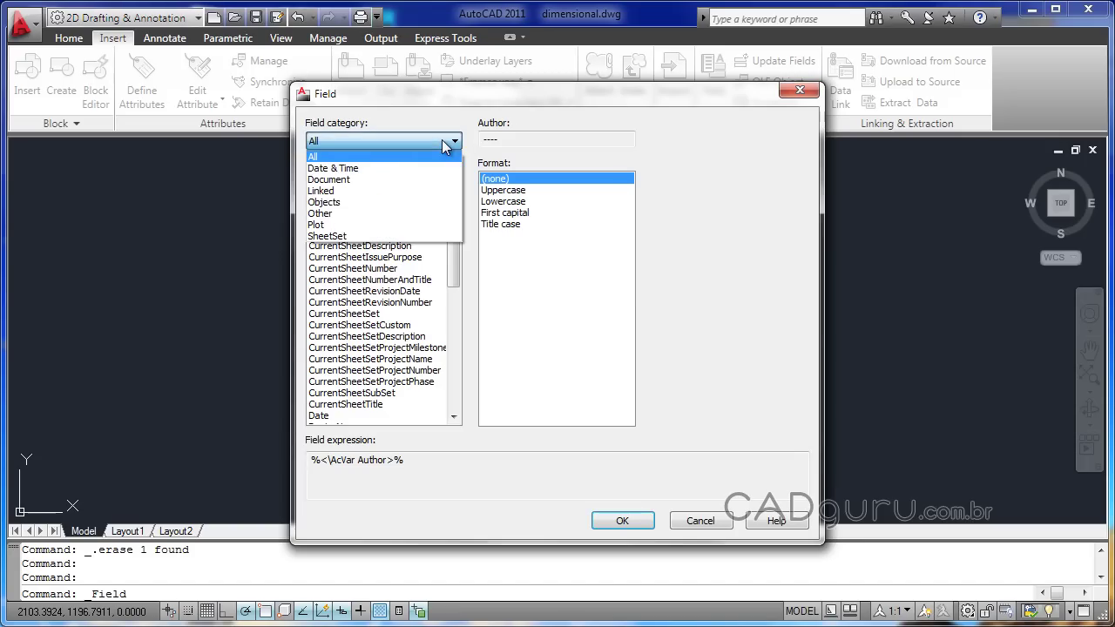
left_click(421, 167)
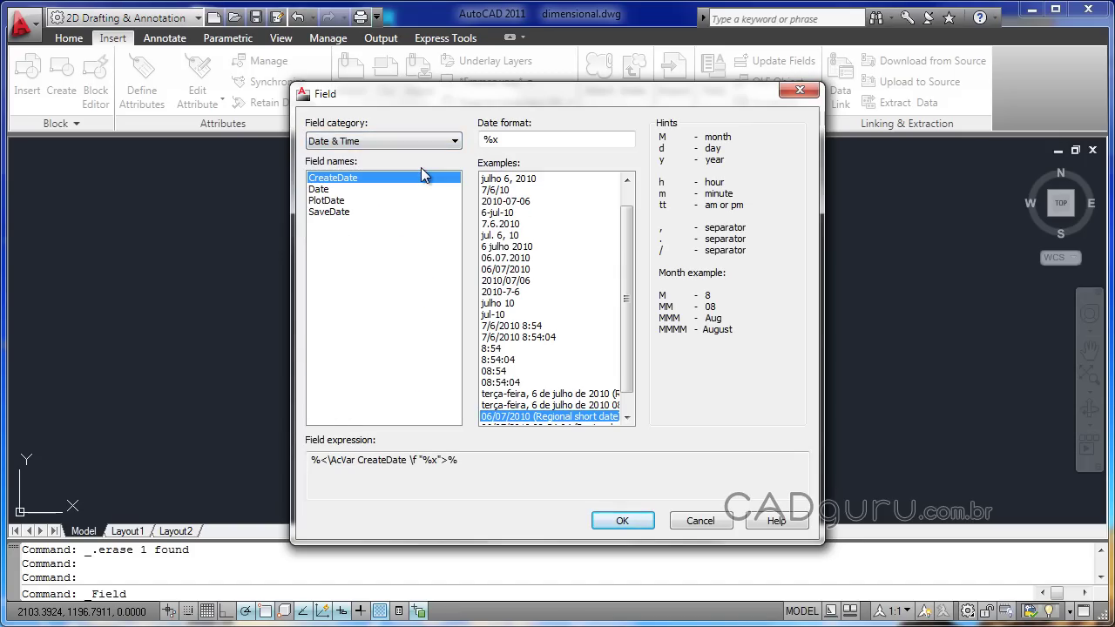
Choose the CreateDate field with the d-MMM-yy format (6-jul-10) and confirm it.
left_click(327, 193)
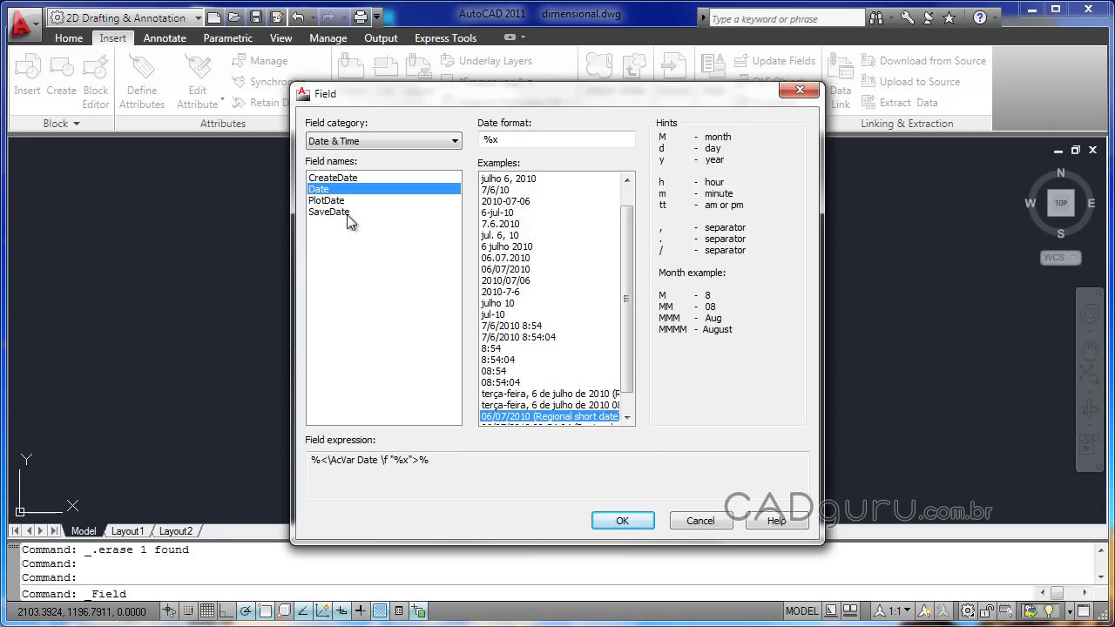
left_click(342, 213)
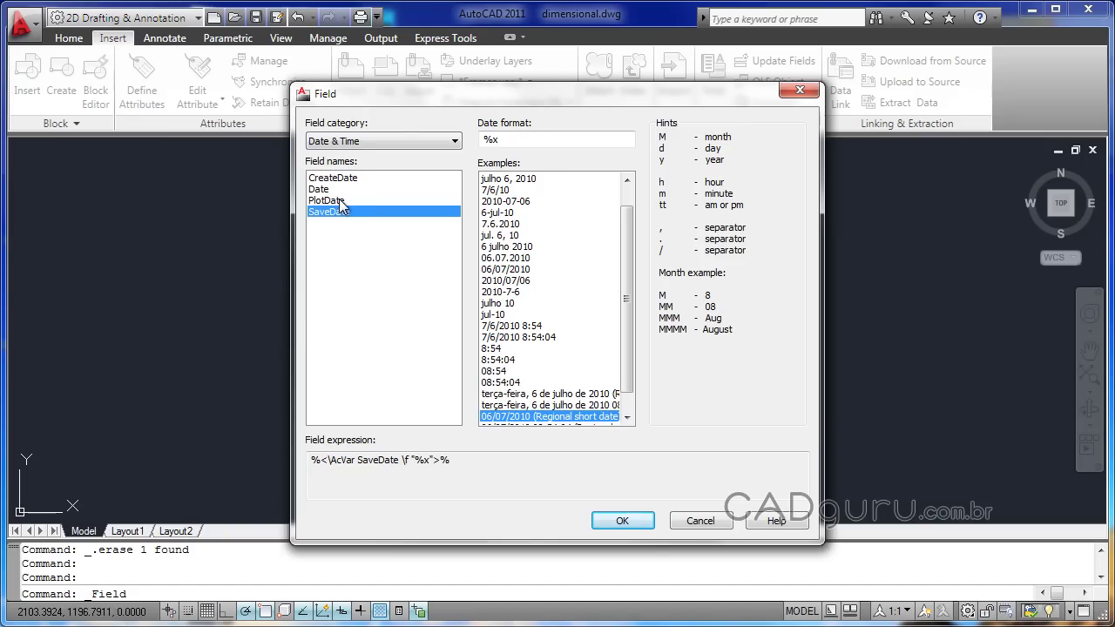
left_click(341, 201)
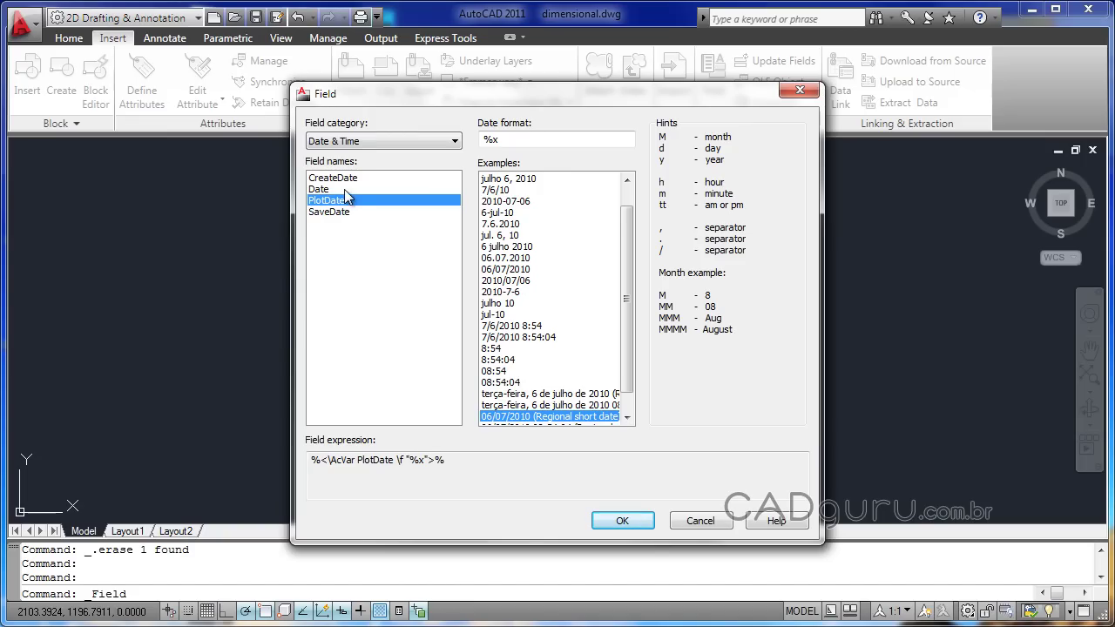
left_click(344, 190)
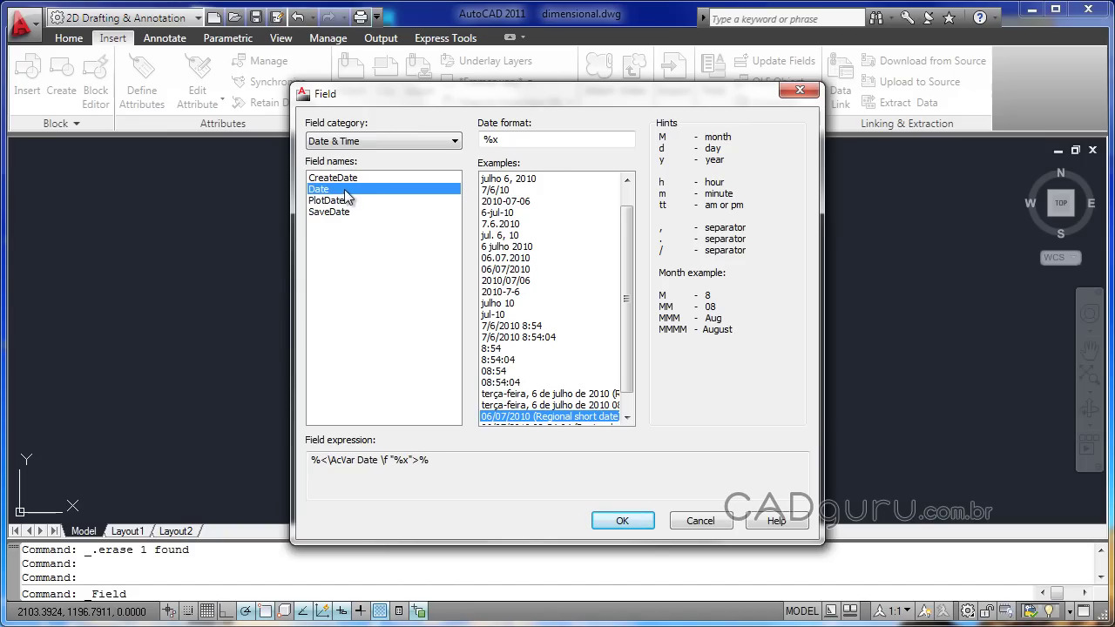
left_click(353, 178)
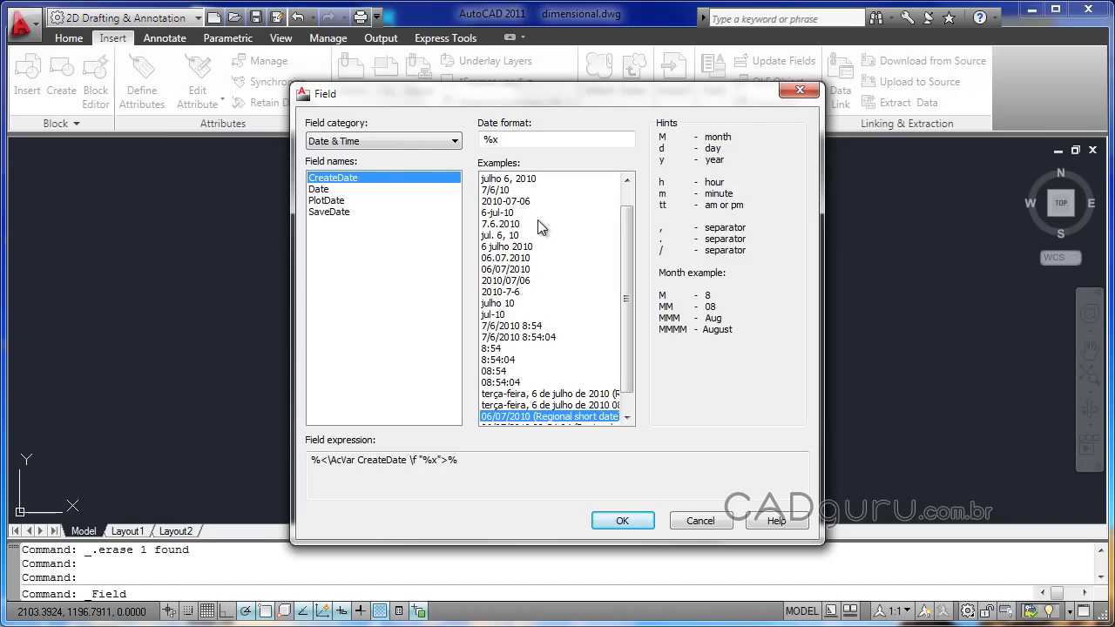
left_click(503, 215)
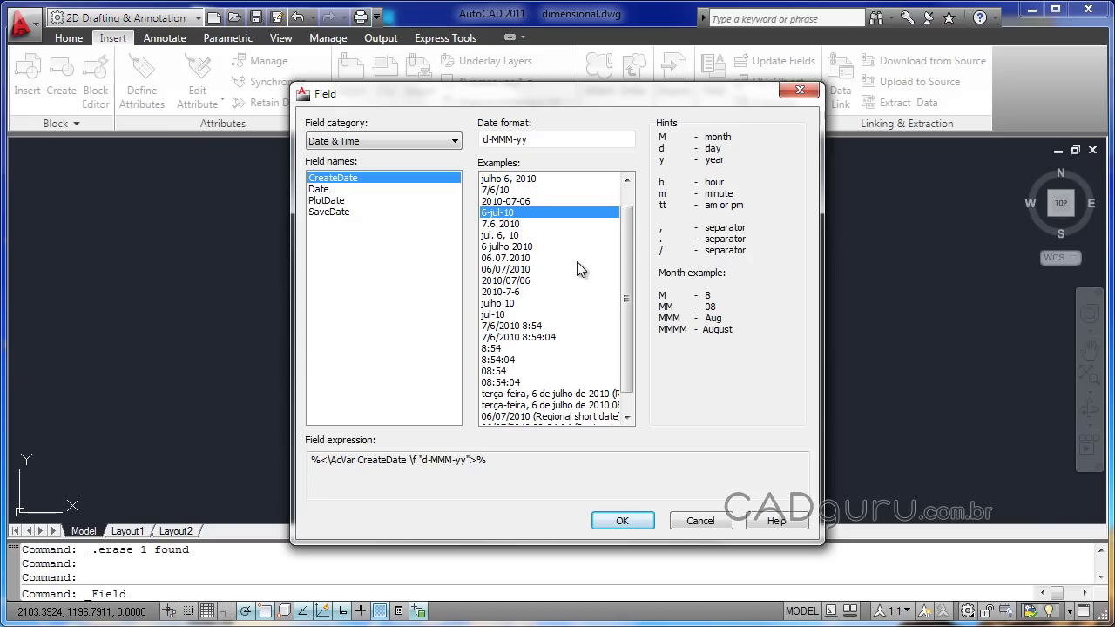
left_click(616, 518)
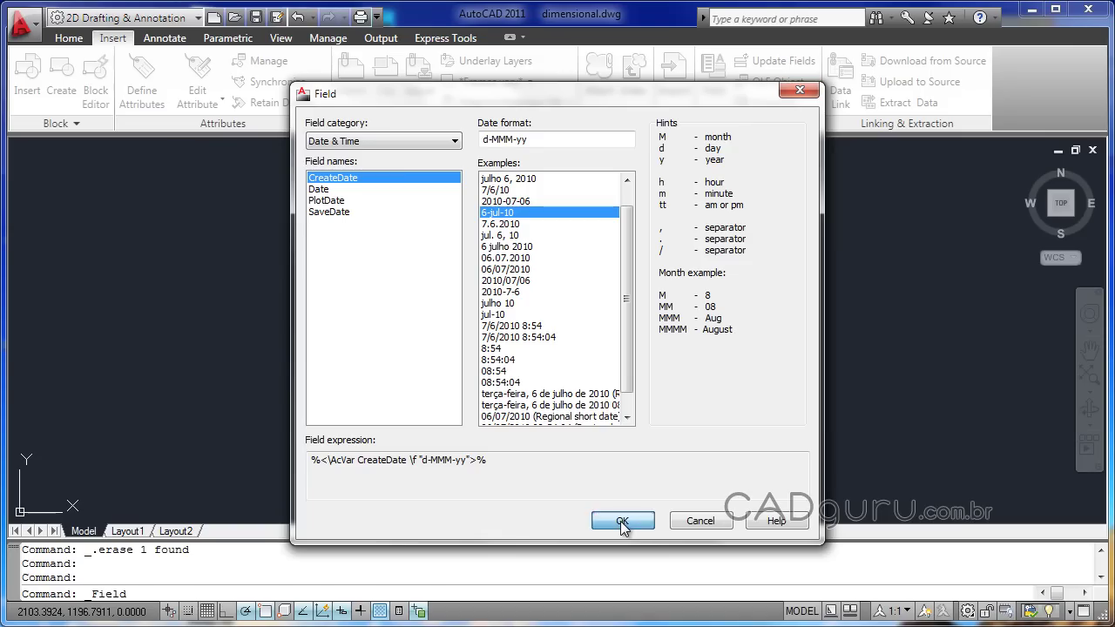
left_click(618, 520)
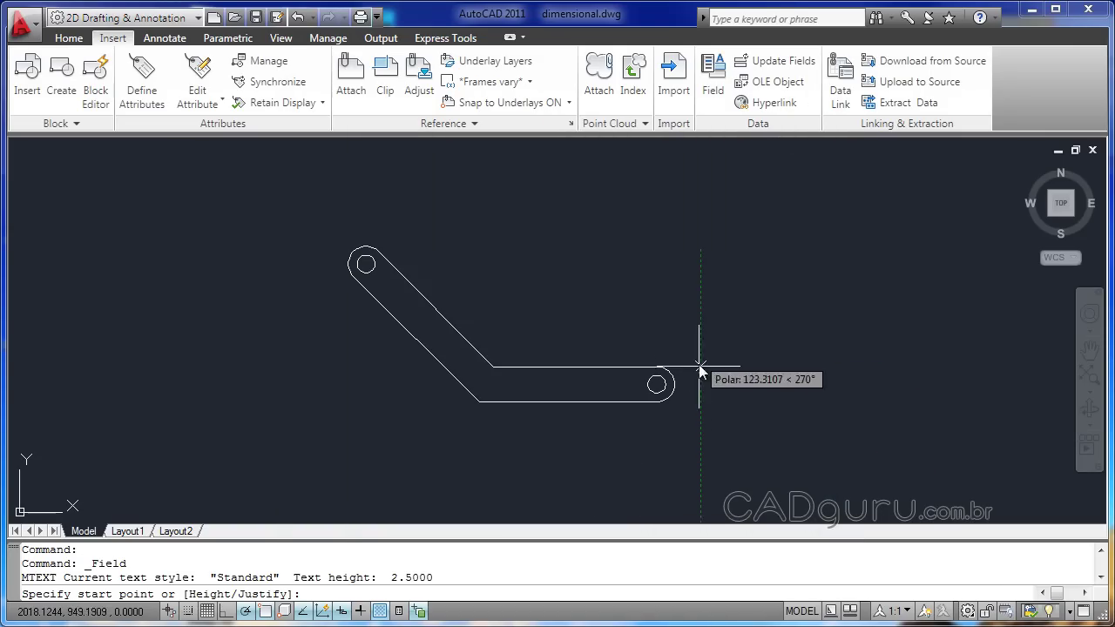
Place the 5-jul-10 creation-date text below the bent link and zoom in on it.
left_click(520, 453)
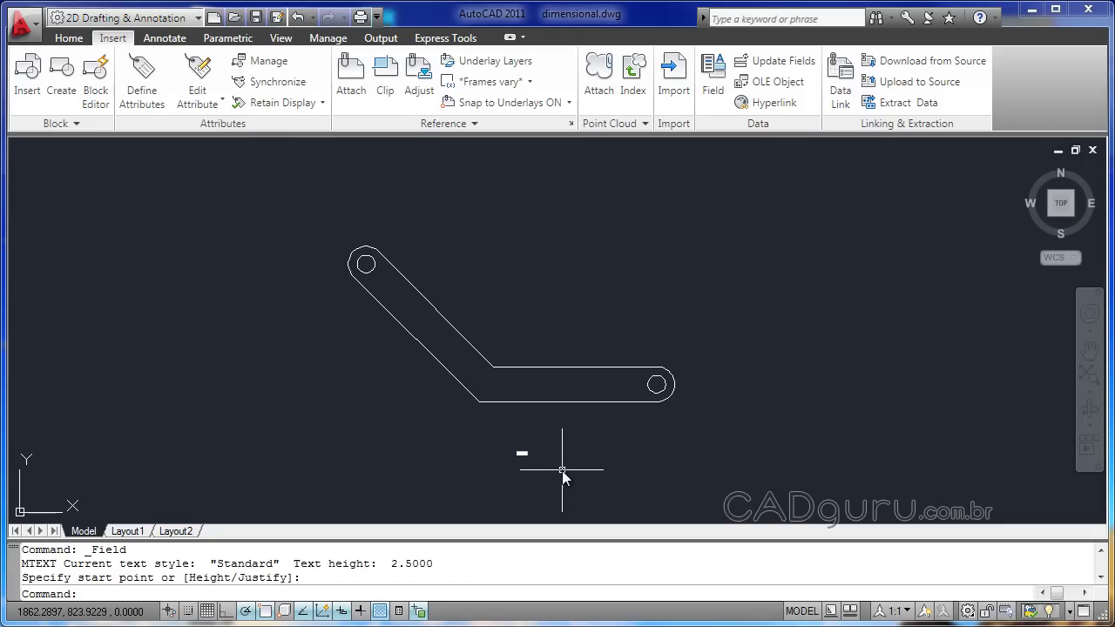
scroll(523, 468, "up", 4)
scroll(523, 439, "up", 5)
scroll(515, 435, "up", 3)
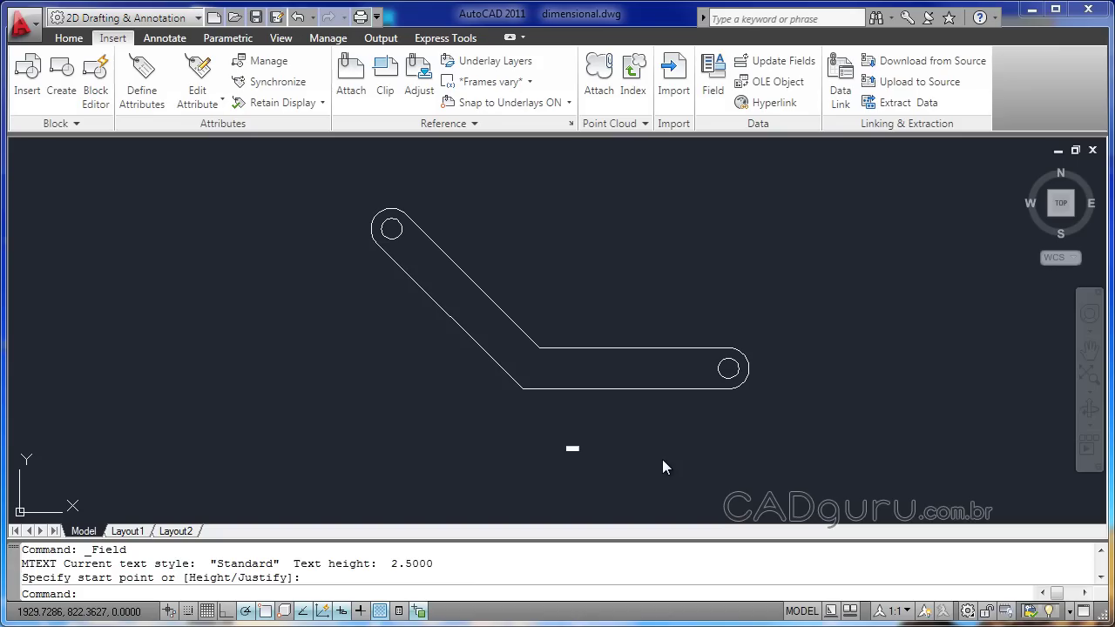
Insert a new Objects > Object field using the upper-left small circle as its source.
left_click(712, 94)
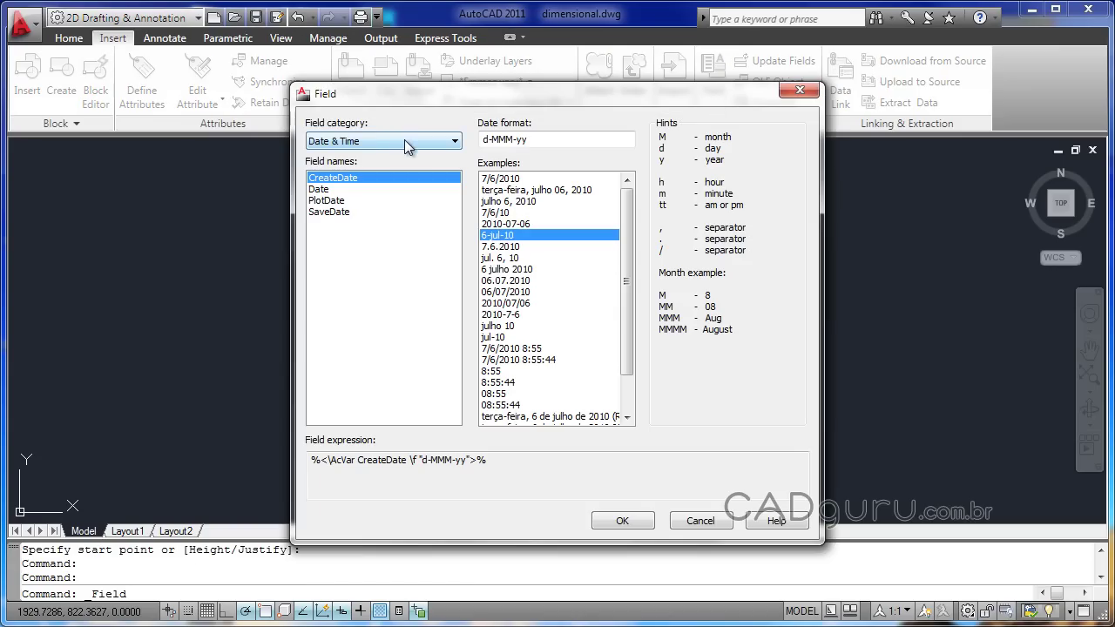
left_click(404, 139)
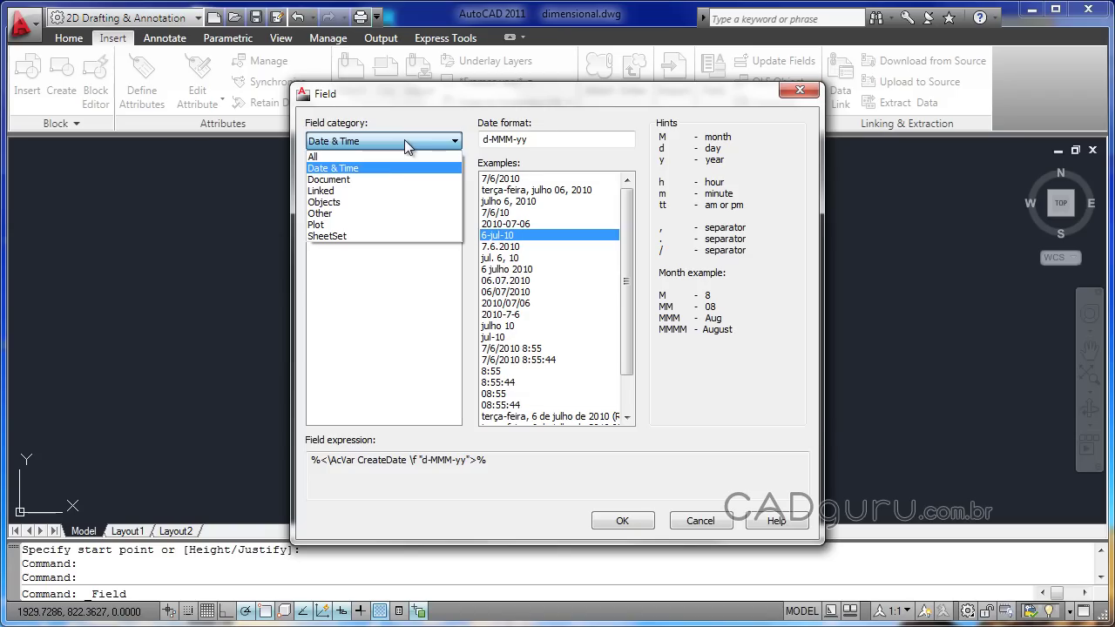
left_click(354, 205)
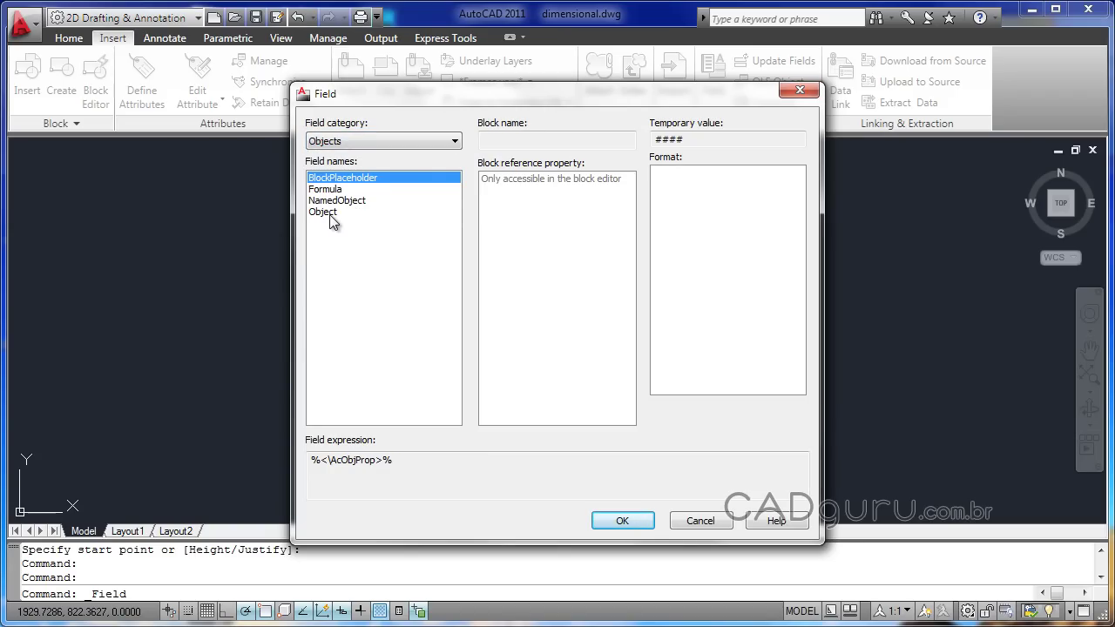
left_click(332, 218)
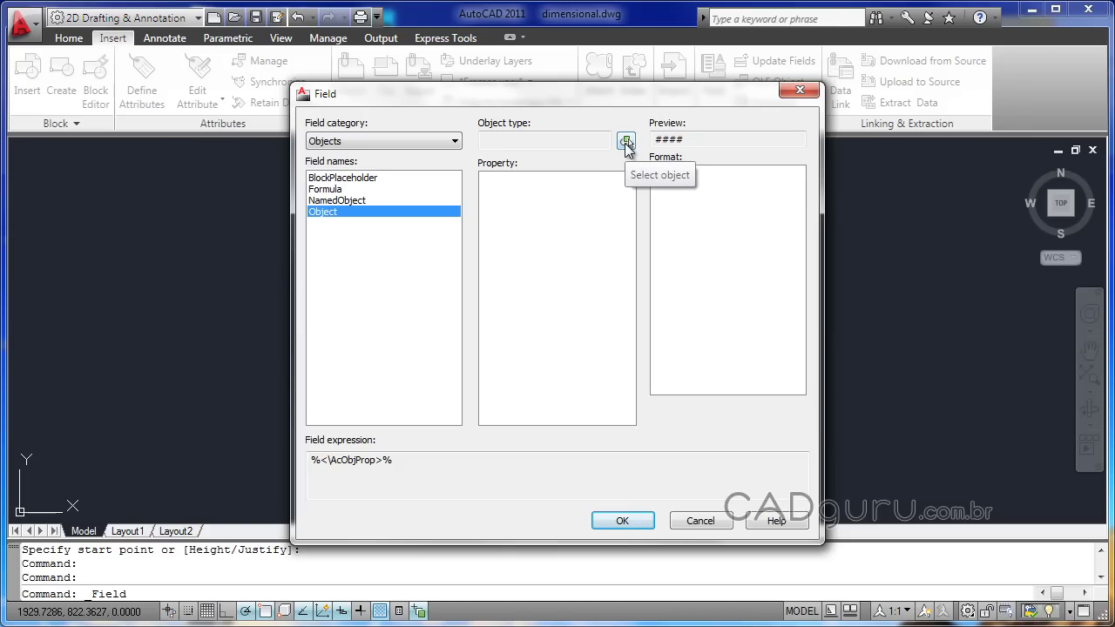
left_click(626, 143)
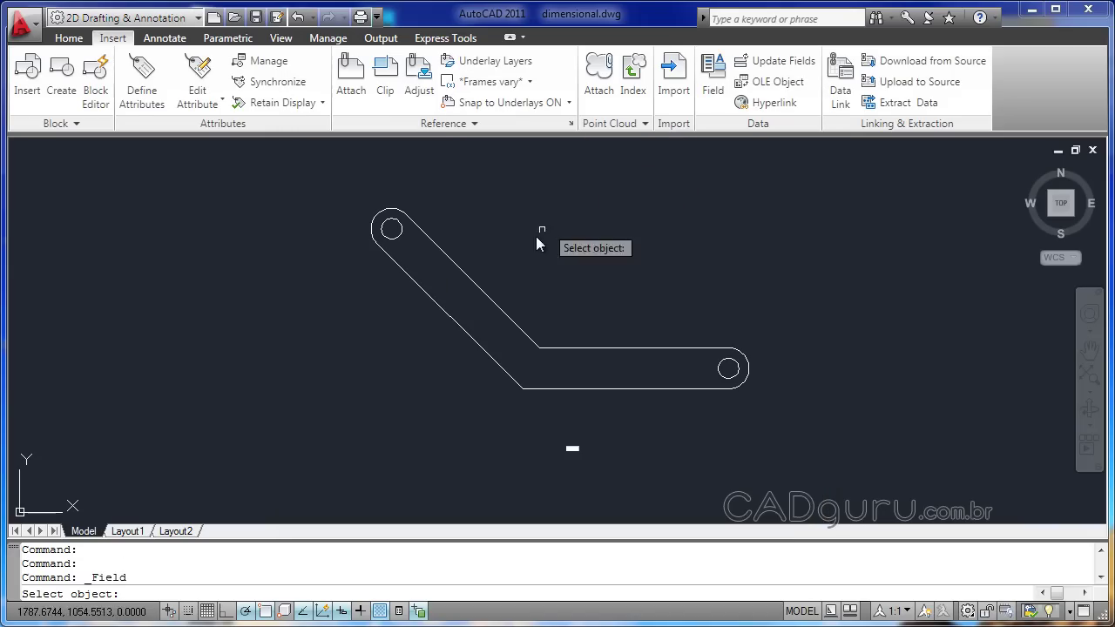
left_click(400, 241)
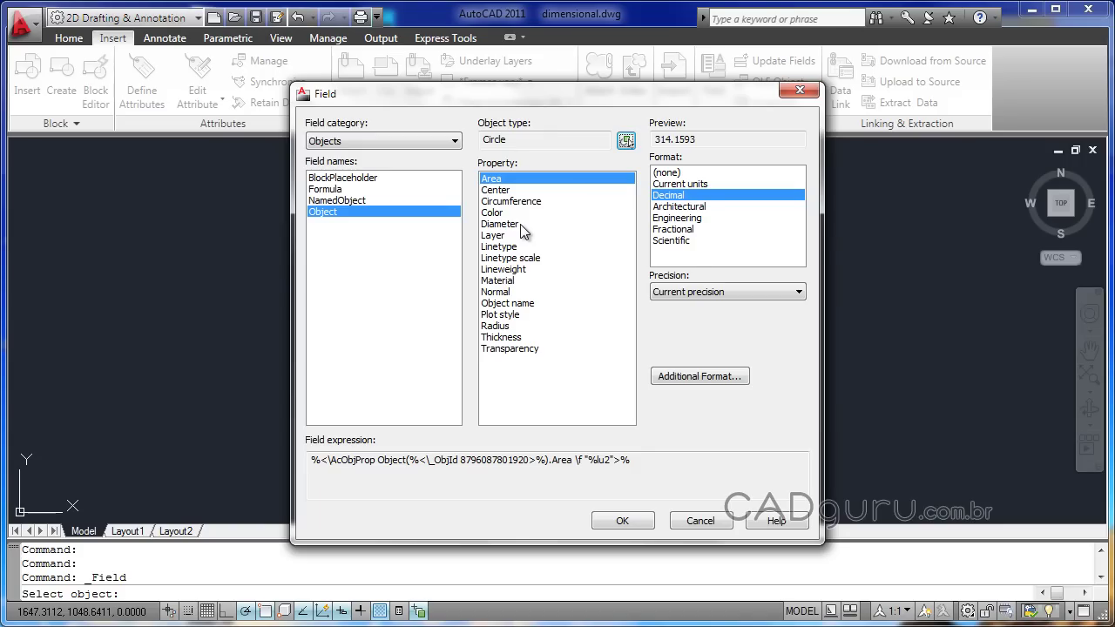
Show the circle's Diameter in Decimal format at 0.00 precision, previewing 20.00.
left_click(520, 223)
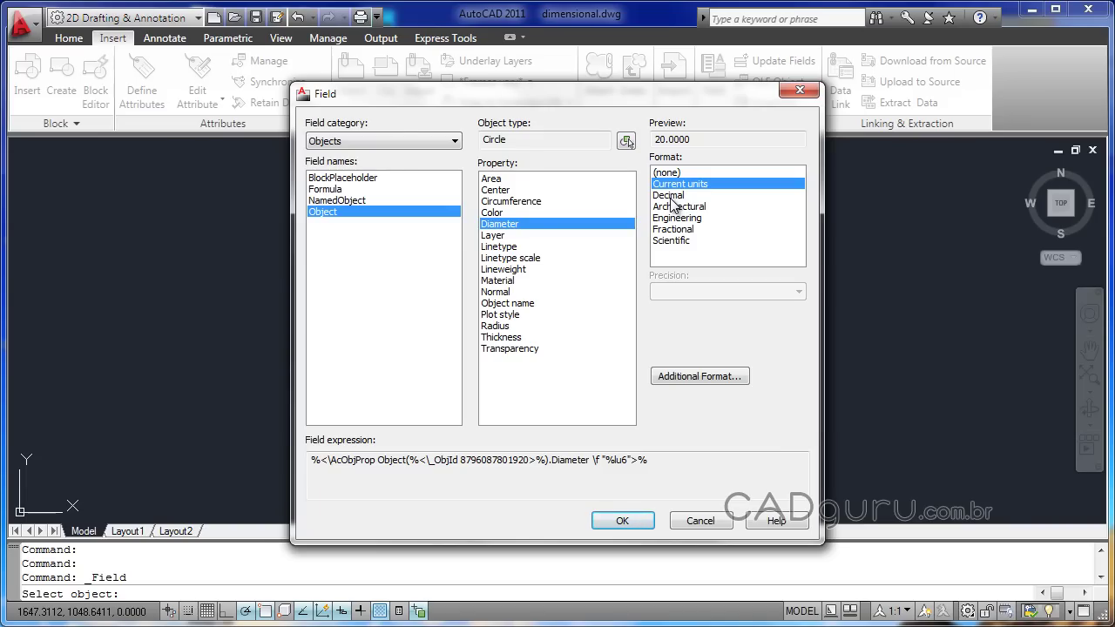
left_click(673, 195)
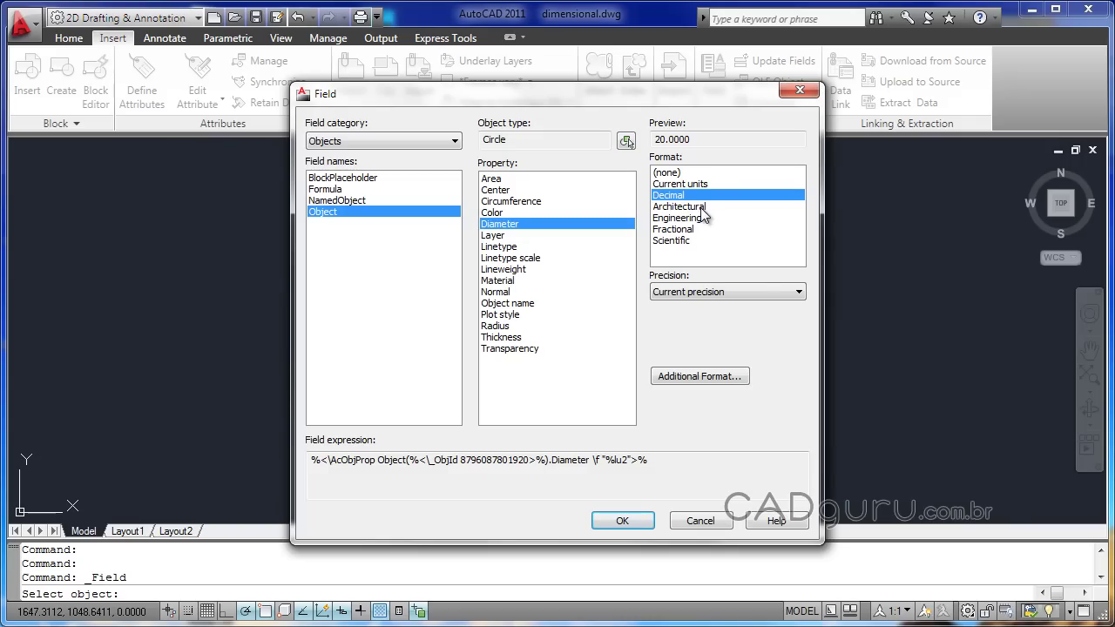
left_click(701, 209)
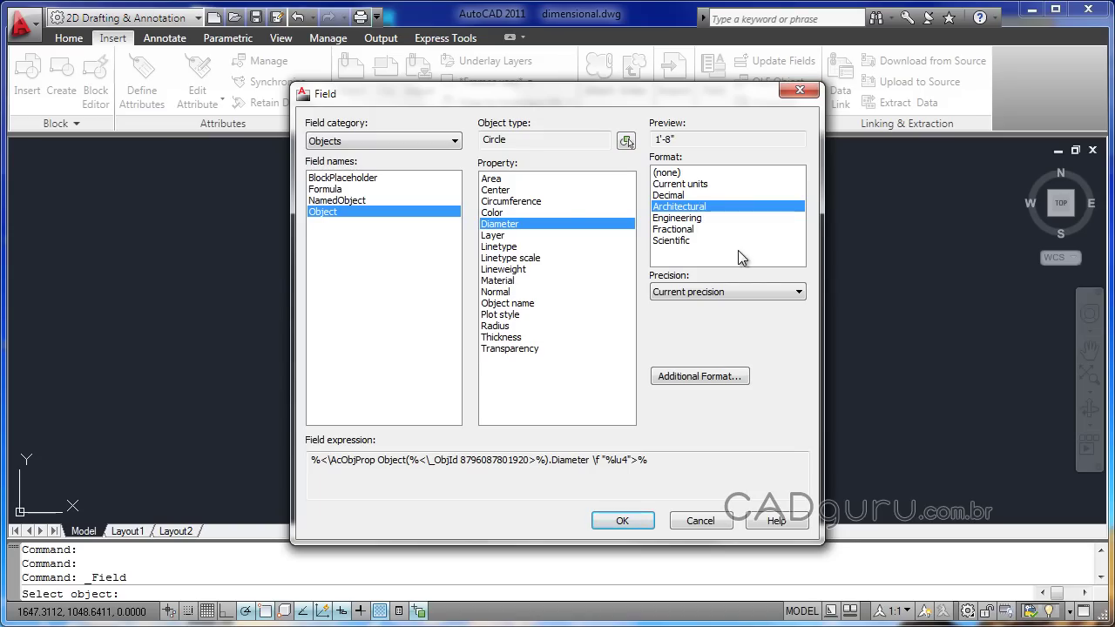
left_click(689, 221)
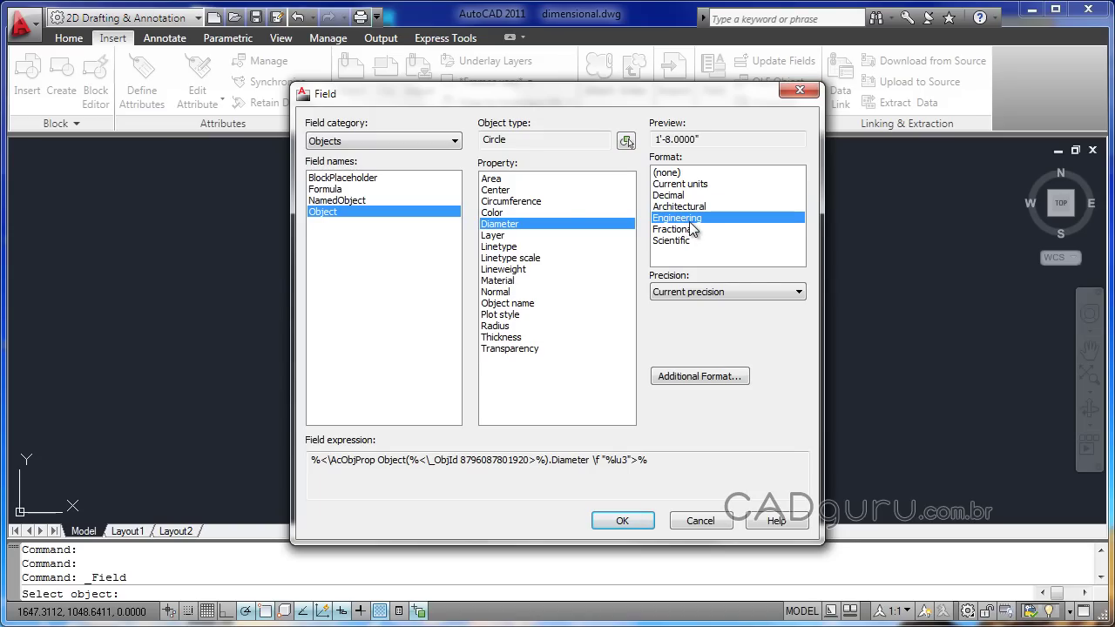
left_click(692, 230)
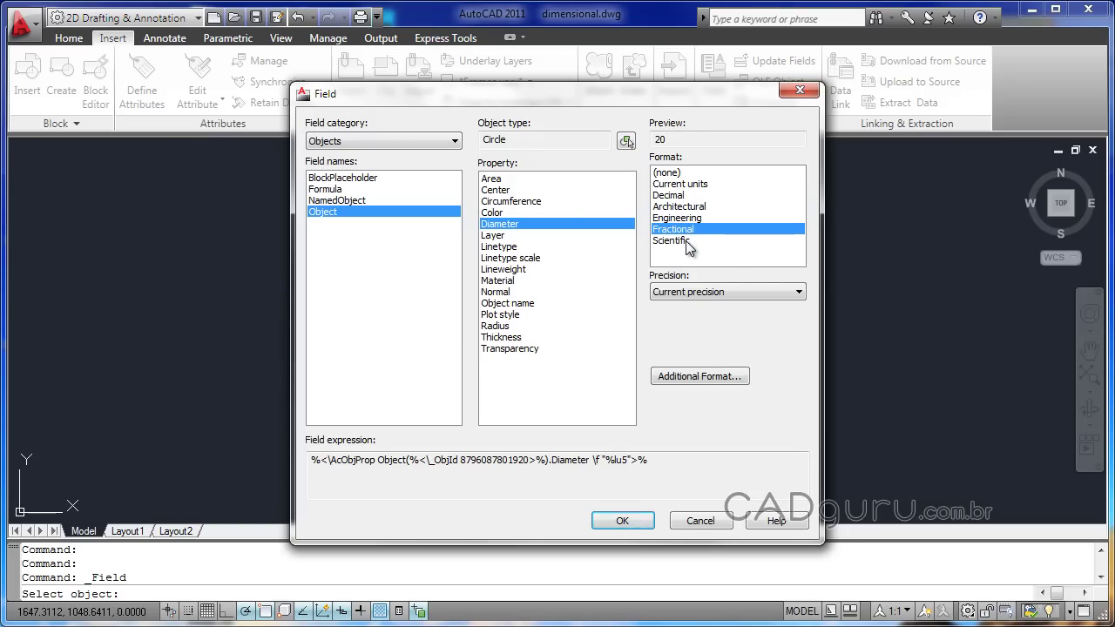
left_click(685, 241)
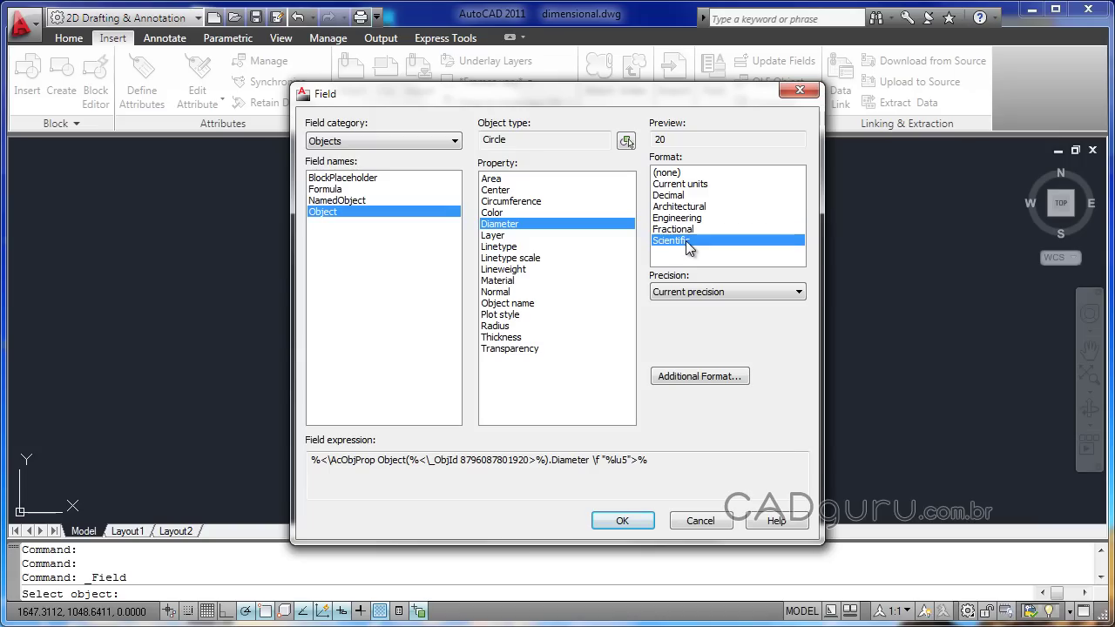
left_click(670, 199)
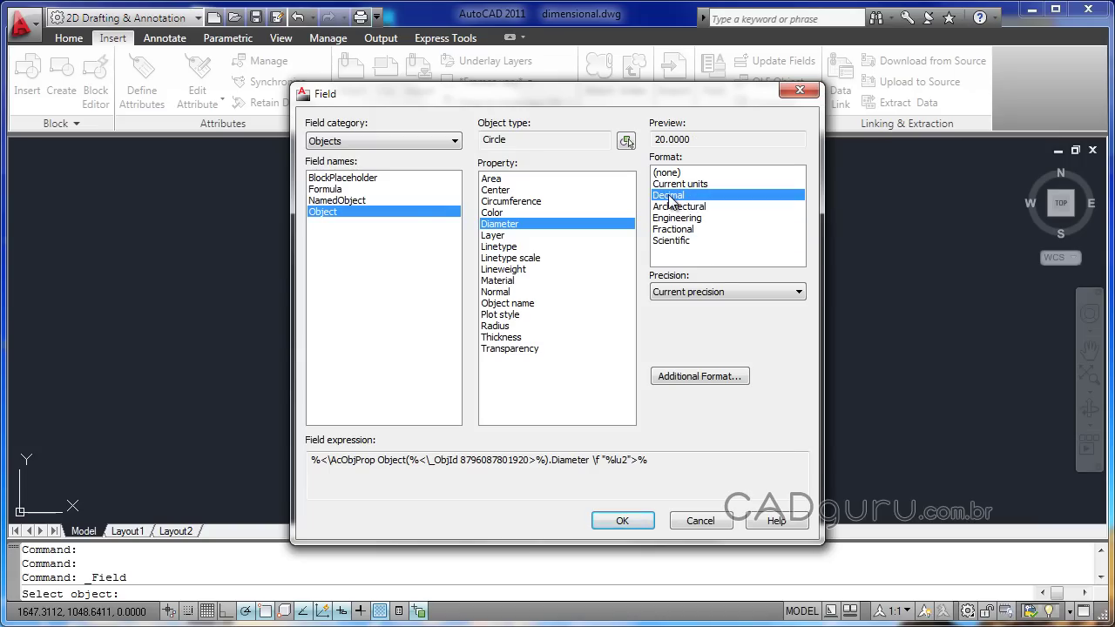
left_click(719, 293)
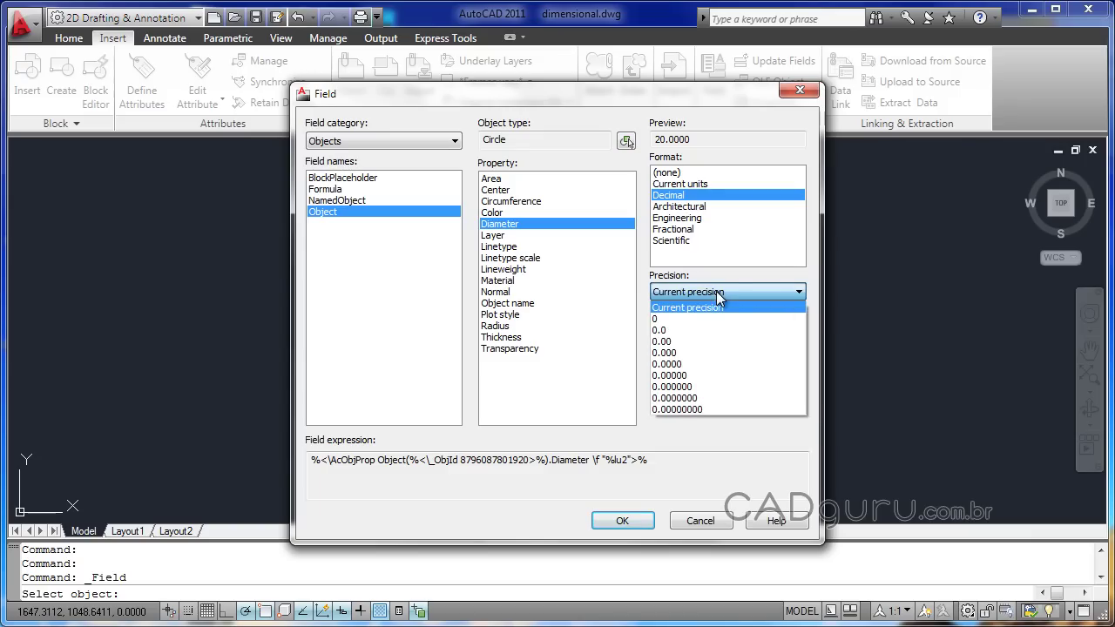
left_click(706, 341)
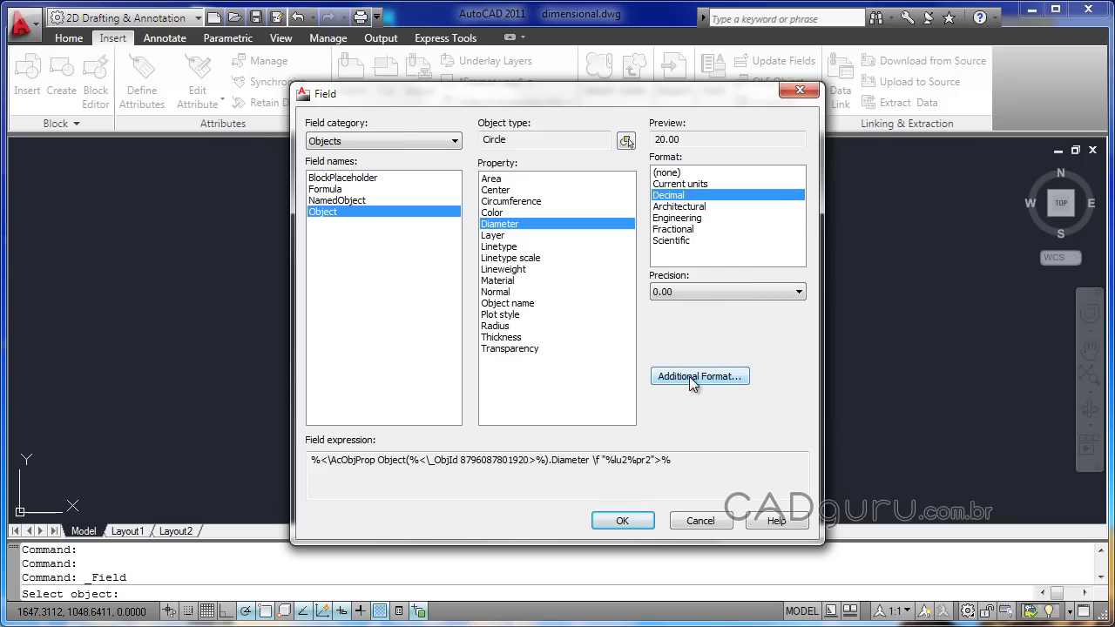
Give the diameter a Comma decimal separator, Period thousands separator and 'mm' suffix (20,00mm).
left_click(685, 376)
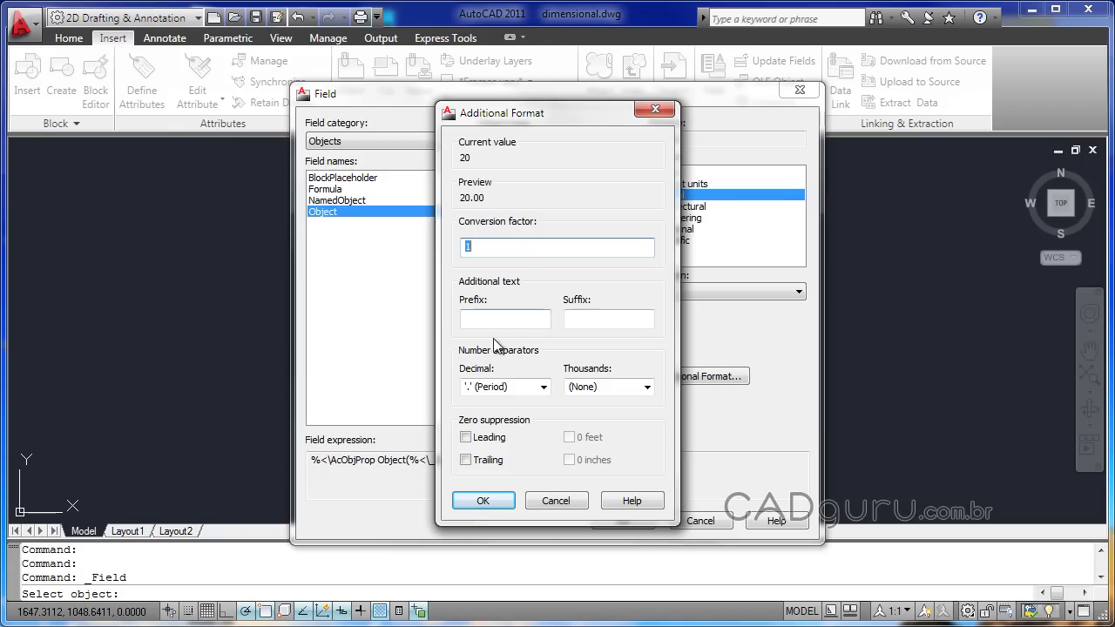
left_click(544, 388)
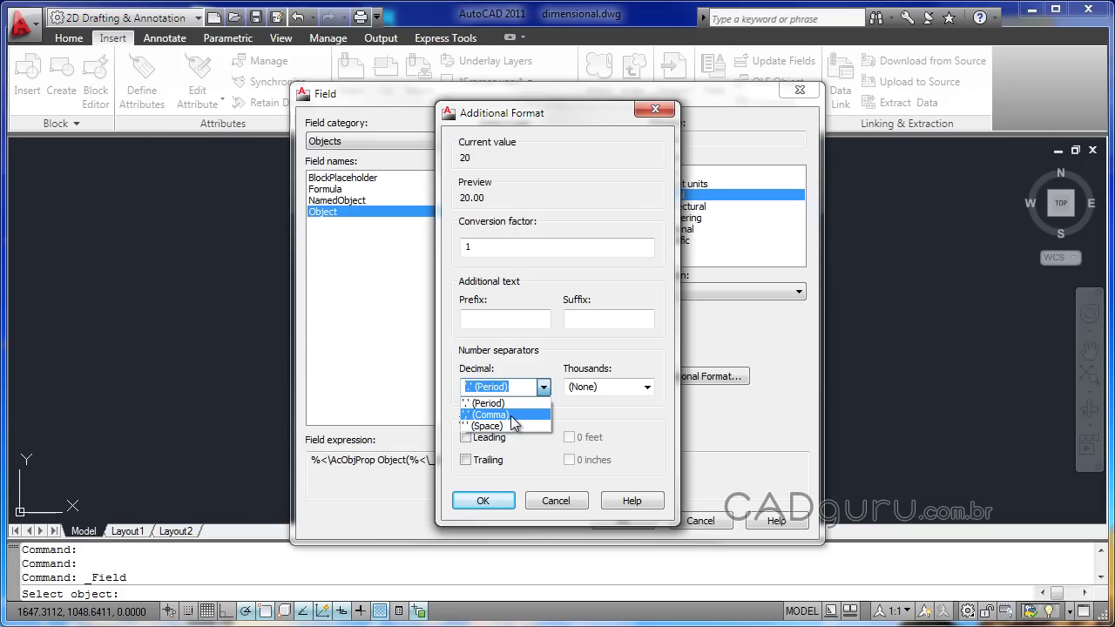
left_click(511, 415)
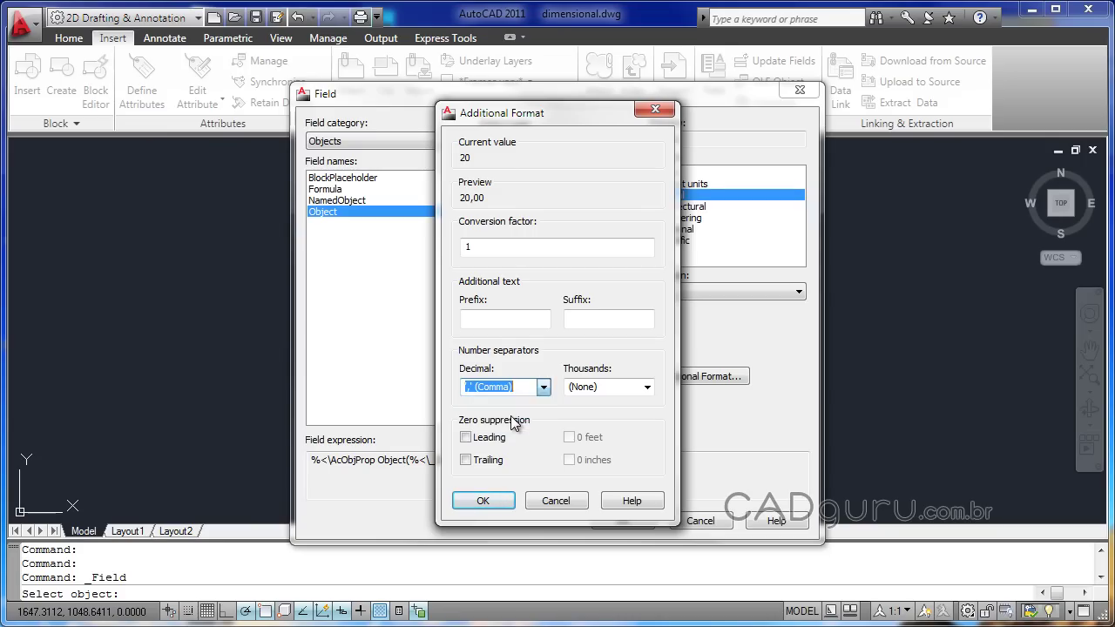
left_click(647, 389)
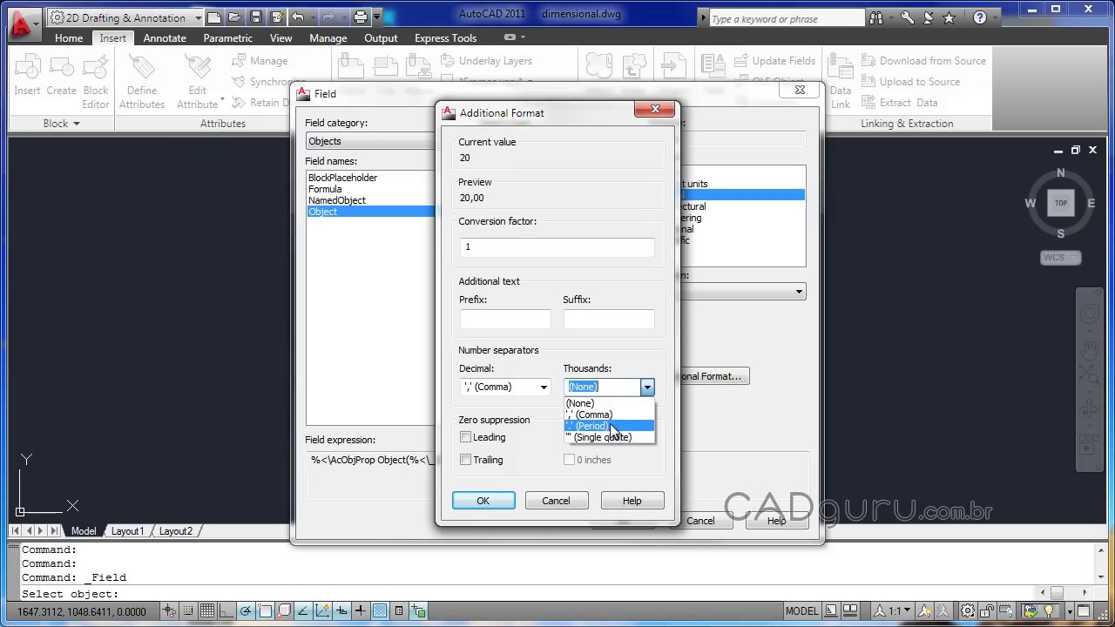
left_click(621, 426)
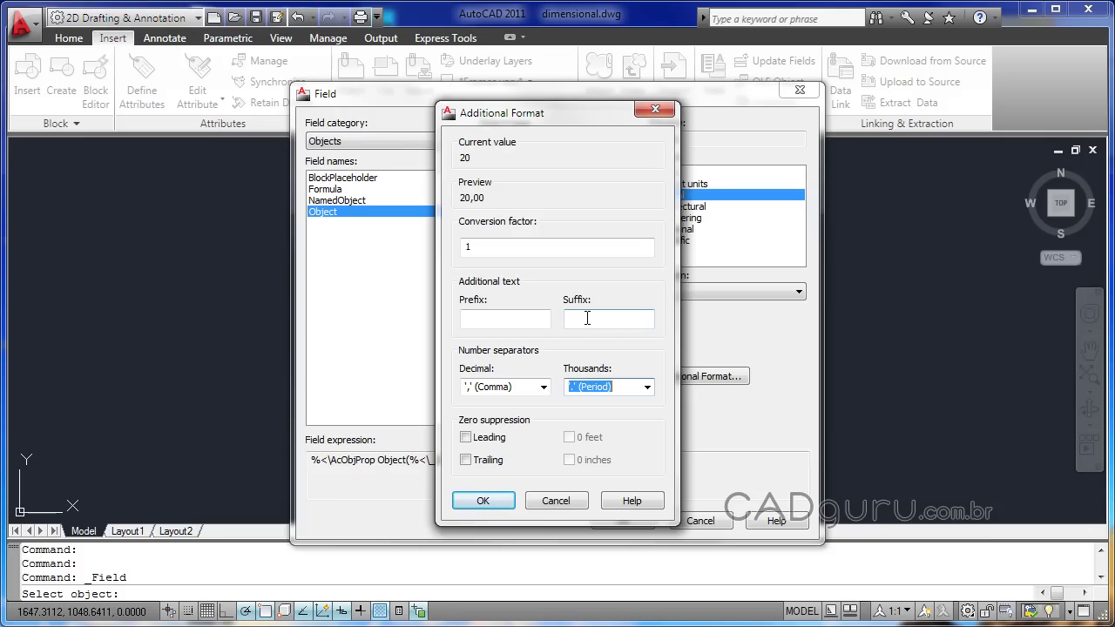
left_click(587, 318)
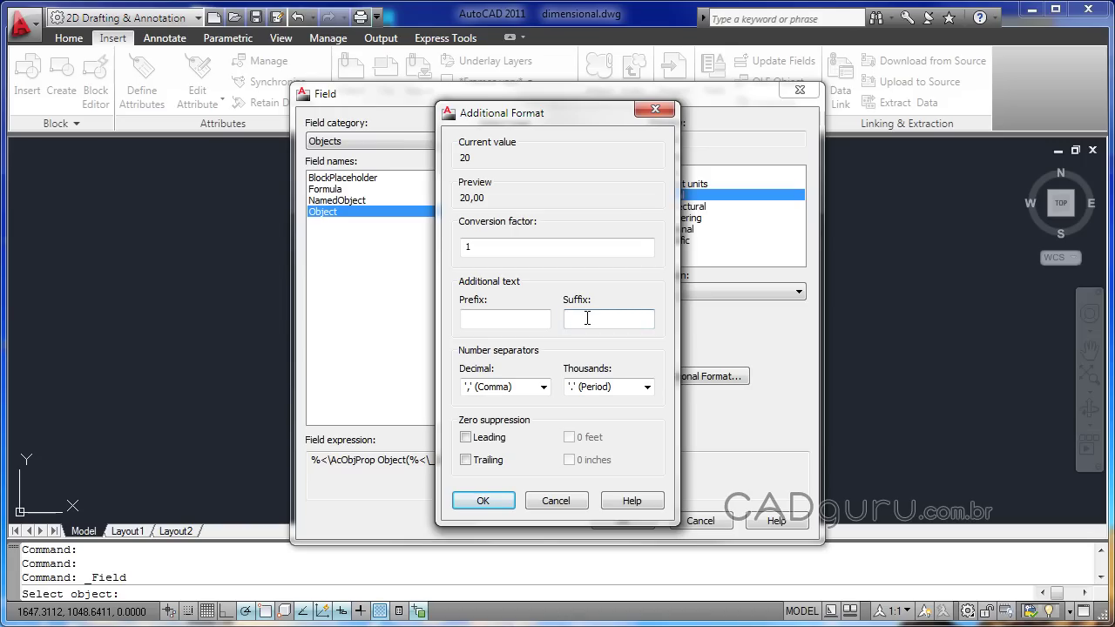
type("mm")
left_click(479, 502)
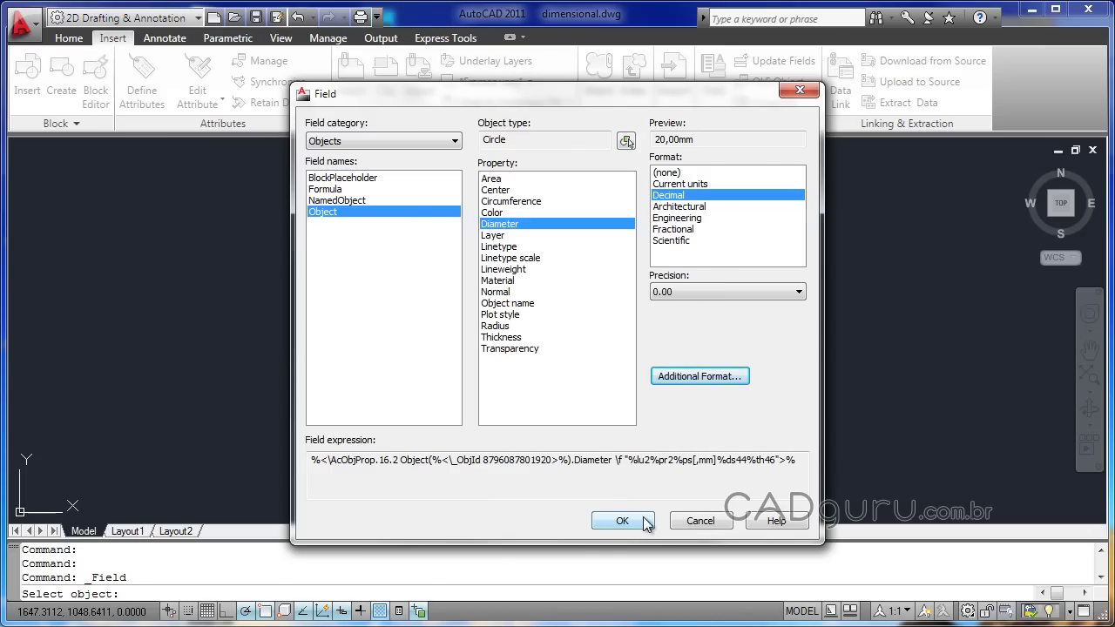
Place the 20,00mm diameter text left of the link's upper end and check it.
left_click(641, 523)
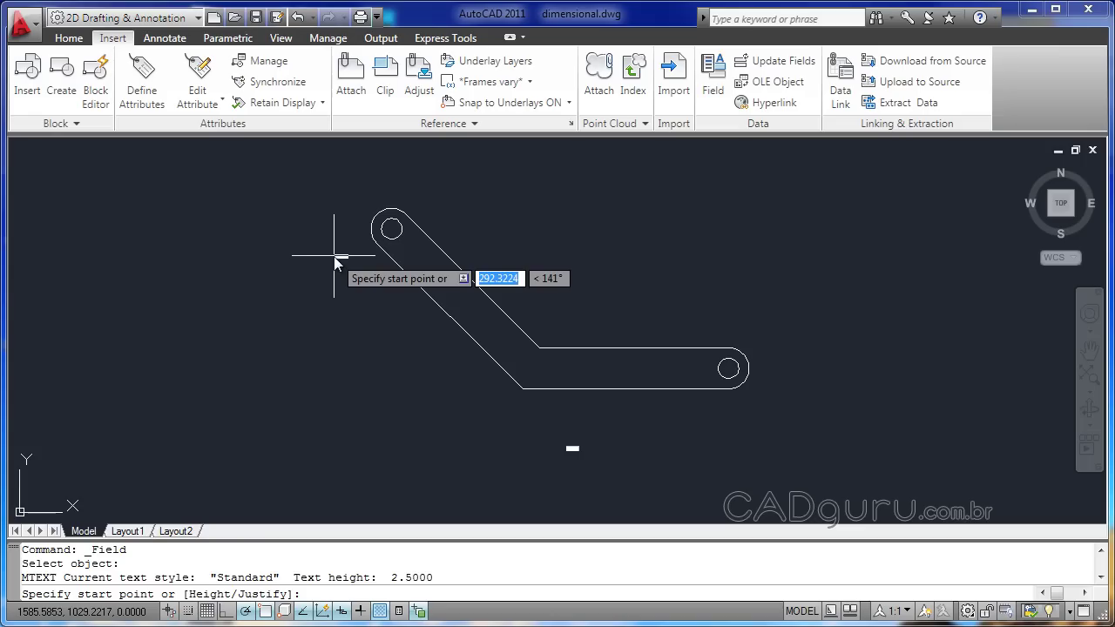
left_click(334, 256)
scroll(335, 244, "up", 5)
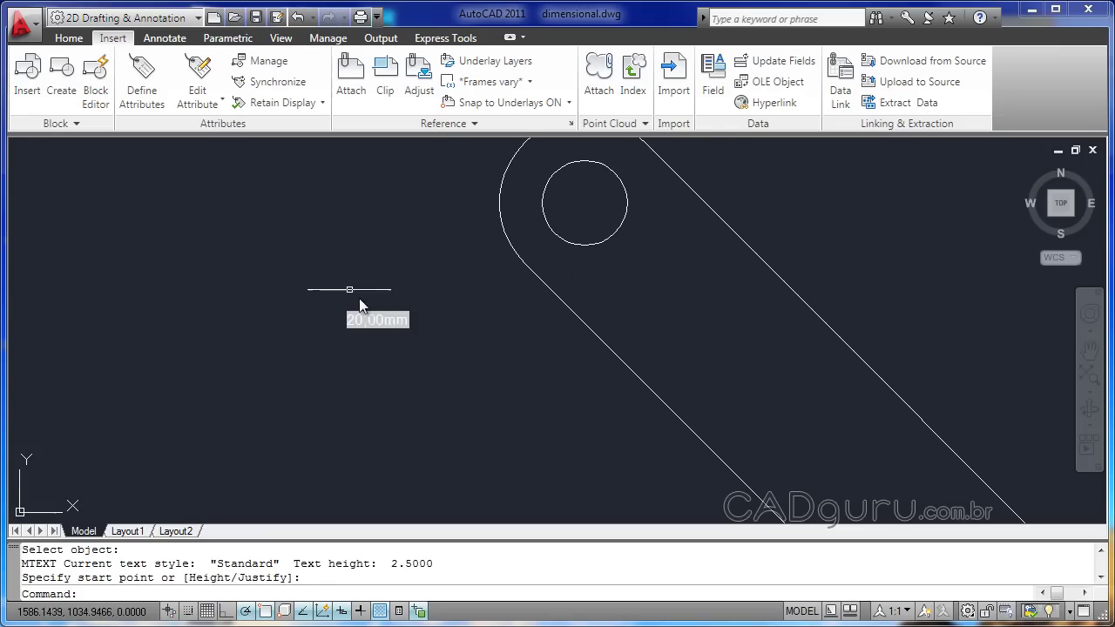
scroll(361, 304, "up", 4)
left_click(321, 348)
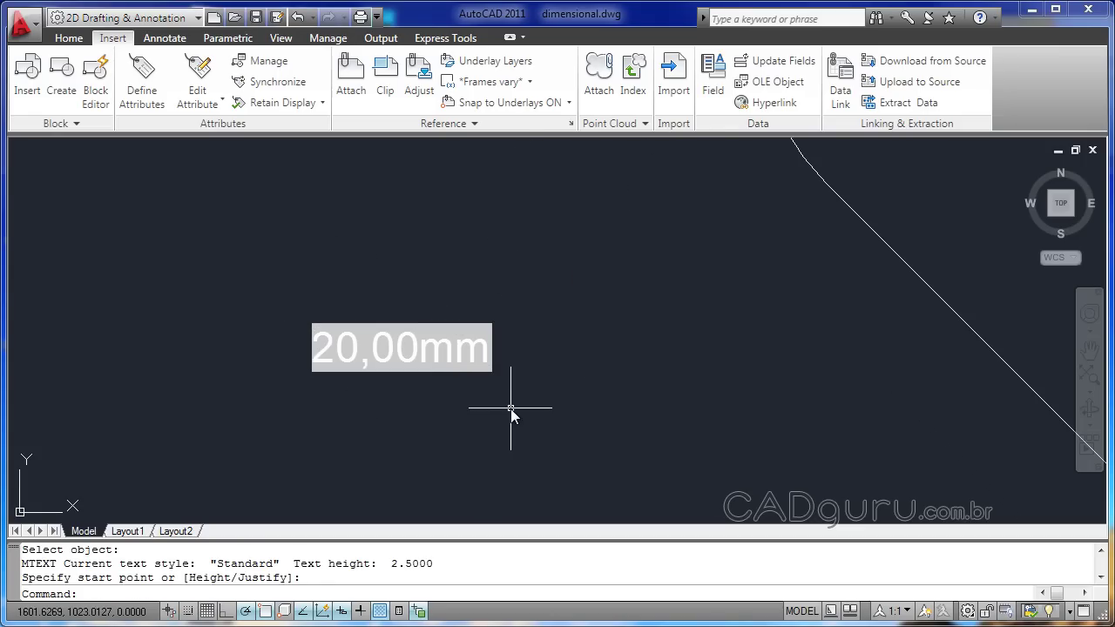
scroll(511, 410, "down", 4)
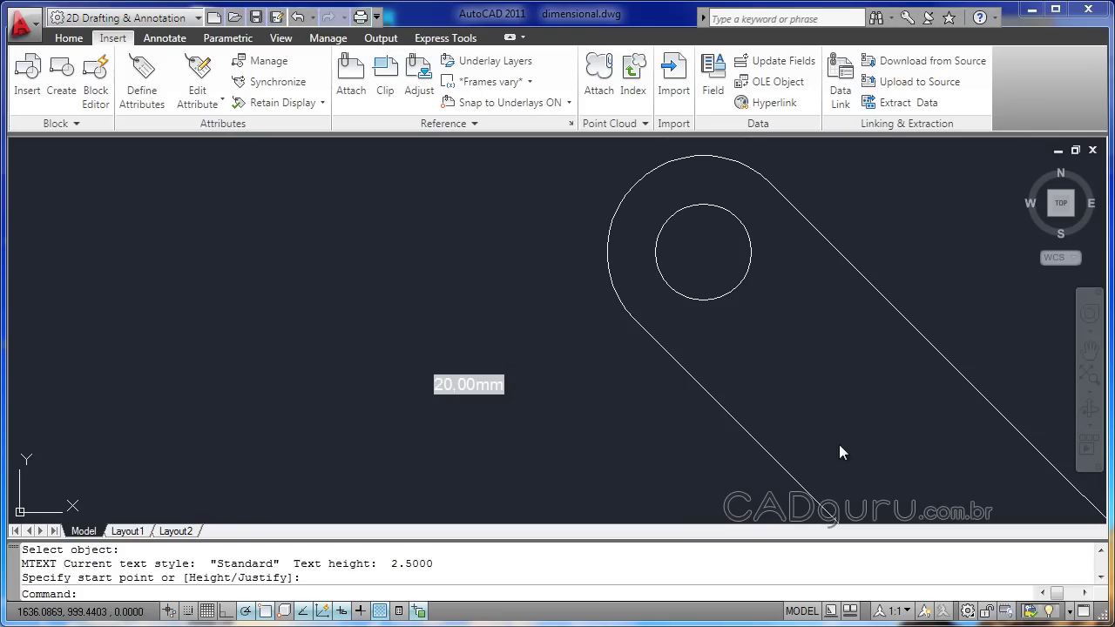